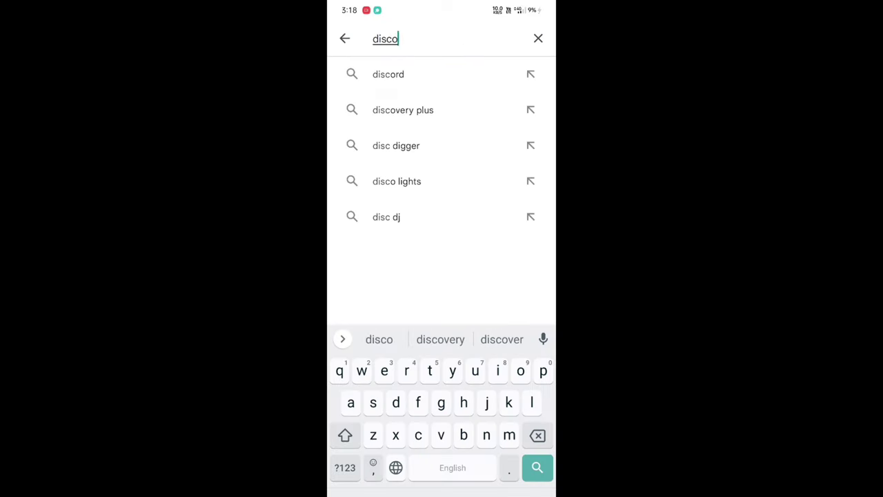
Step: Install the Discord: Talk, Chat & Hang Out app from a Play Store search for discord
{"action": "type", "text": "rd"}
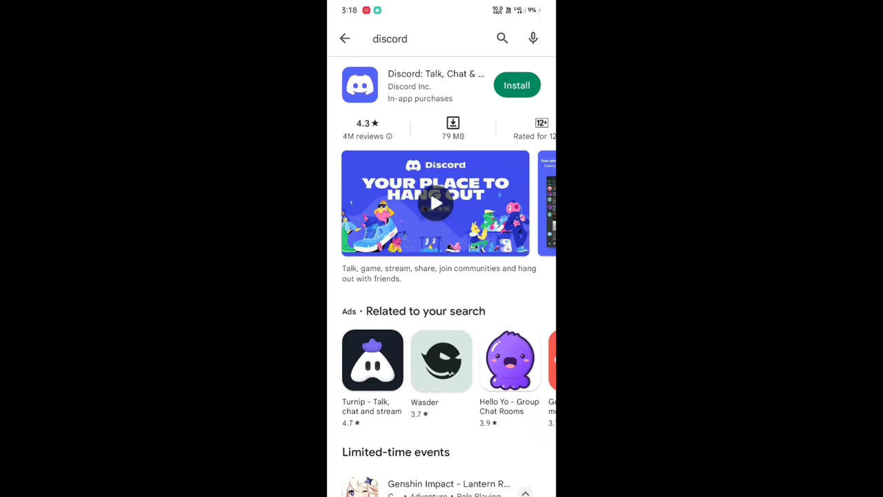
{"action": "left_click", "coordinate": [441, 199]}
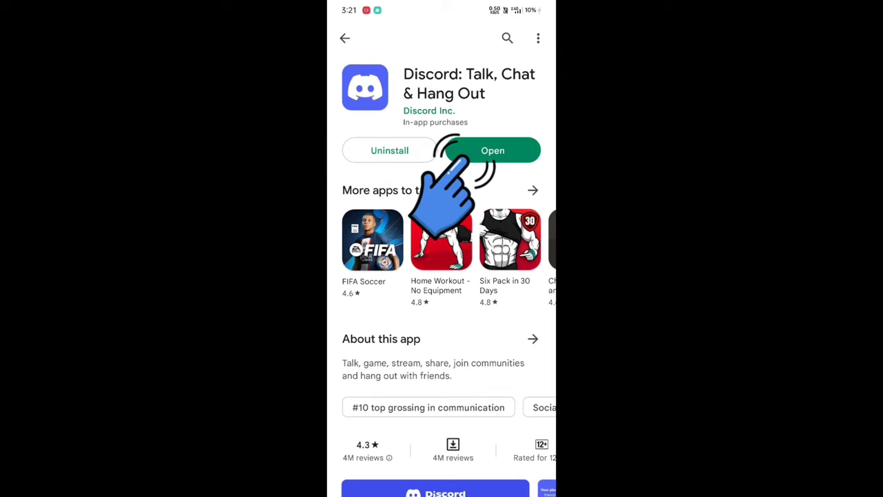
Step: Launch Discord and register by email, entering the address, username and password, up to the birthday field
{"action": "left_click", "coordinate": [500, 148]}
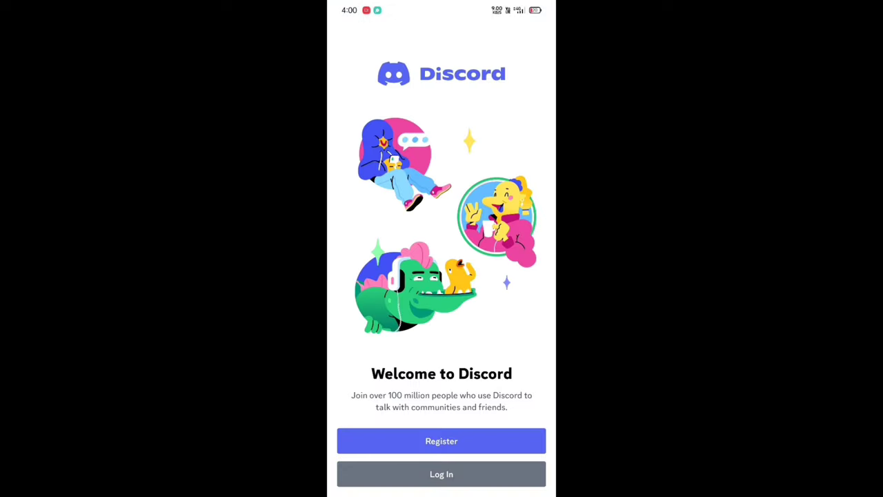
{"action": "left_click", "coordinate": [442, 441]}
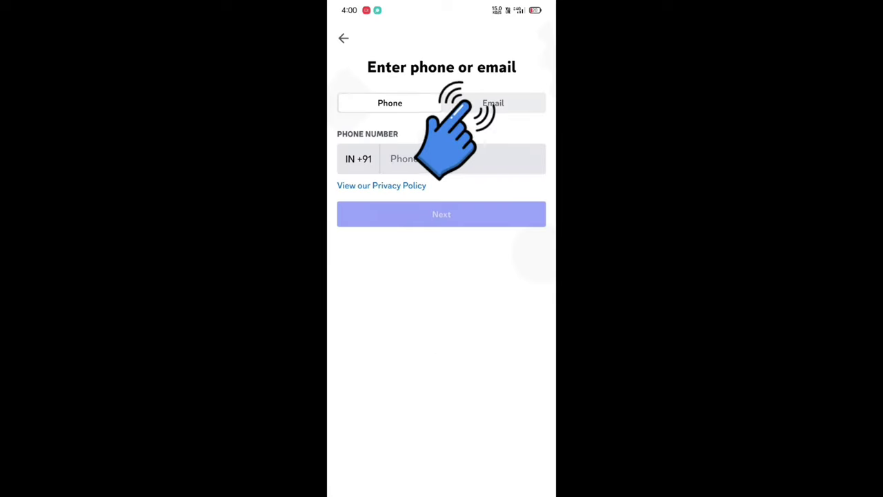
{"action": "left_click", "coordinate": [491, 102]}
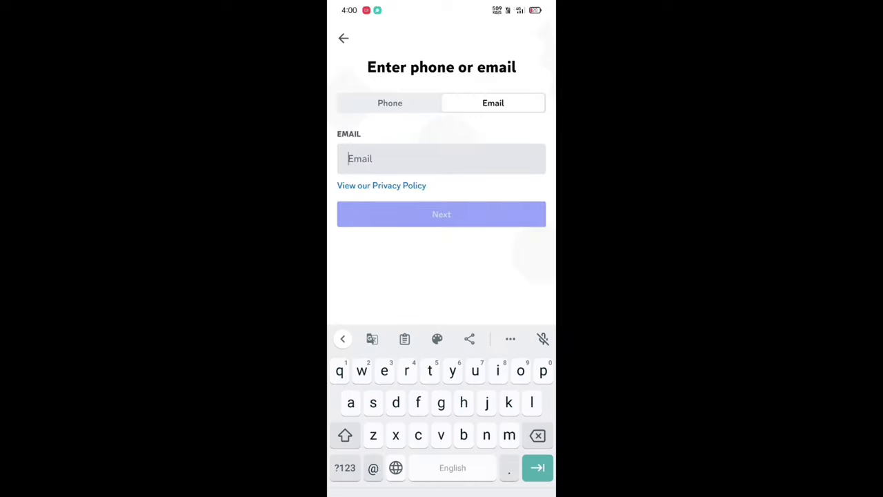
{"action": "type", "text": "sk"}
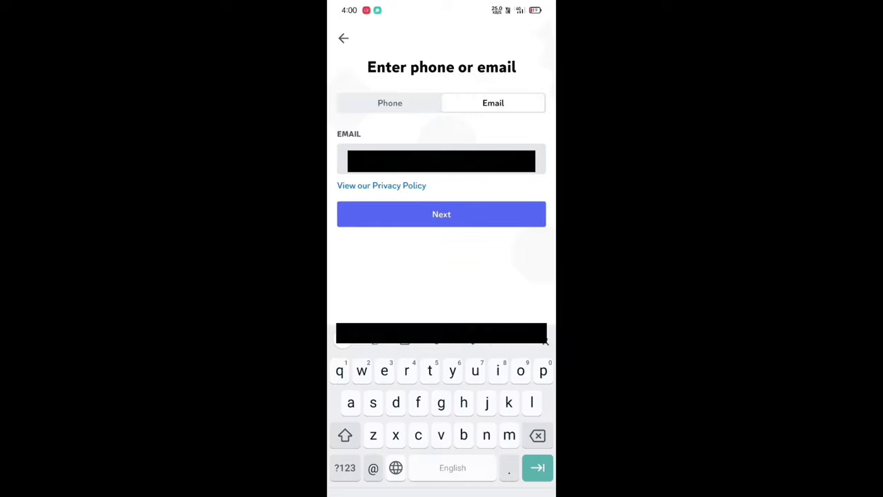
{"action": "left_click", "coordinate": [407, 212]}
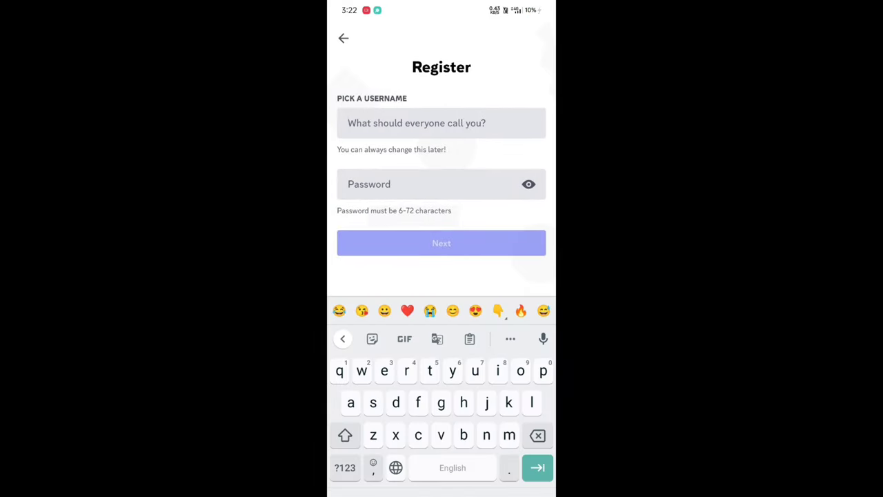
{"action": "type", "text": "srk photoworkz"}
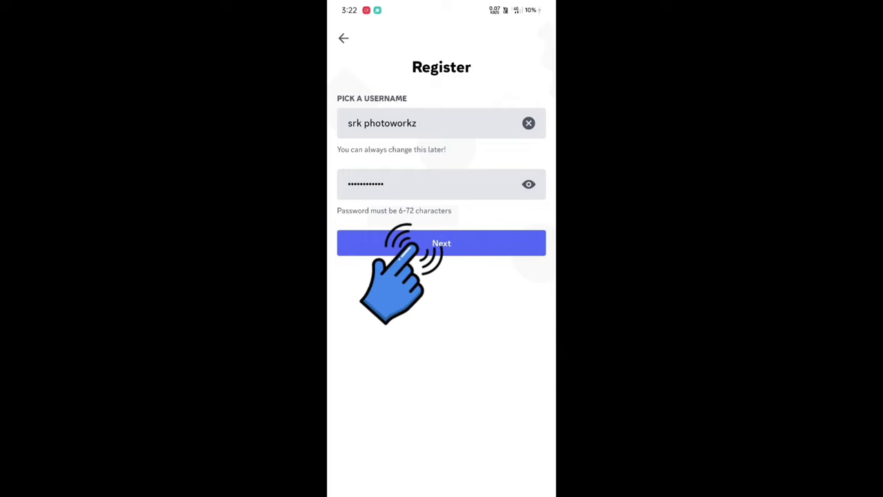
{"action": "left_click", "coordinate": [411, 124]}
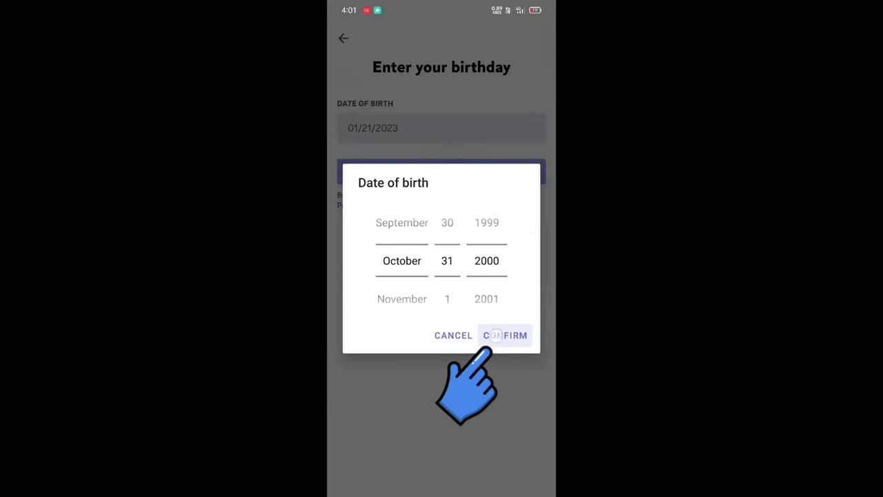
Step: Confirm the 10/31/2000 birthday, pass the image captcha, and skip the profile picture
{"action": "left_click", "coordinate": [390, 169]}
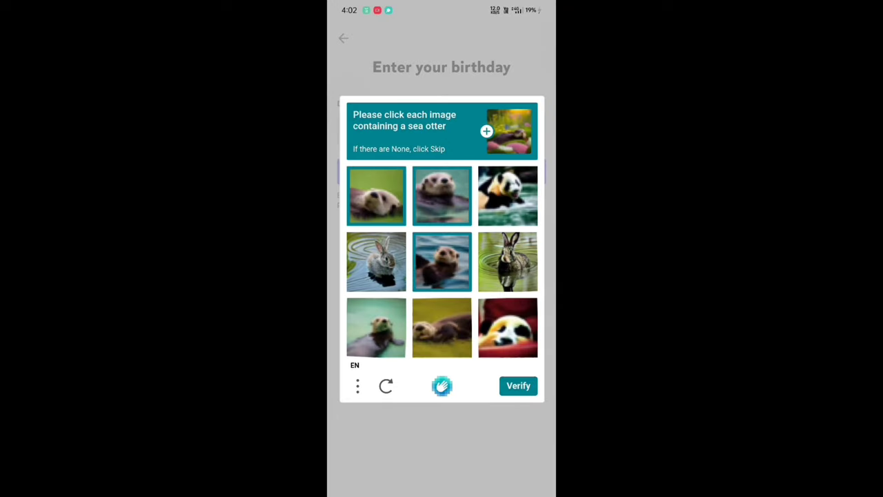
{"action": "left_click", "coordinate": [504, 389]}
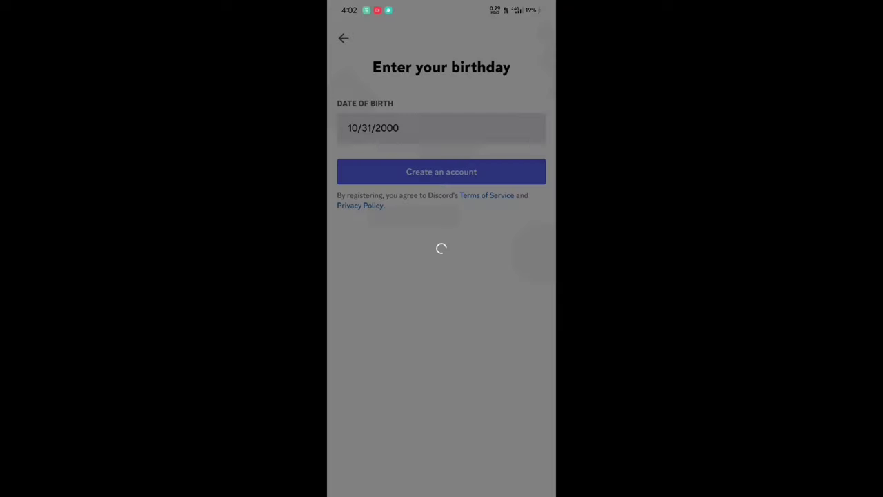
{"action": "left_click", "coordinate": [519, 42]}
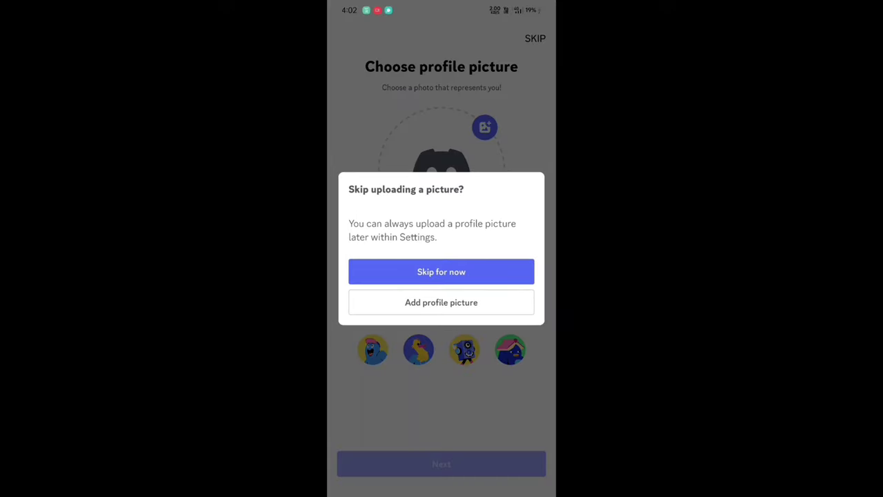
{"action": "left_click", "coordinate": [399, 271]}
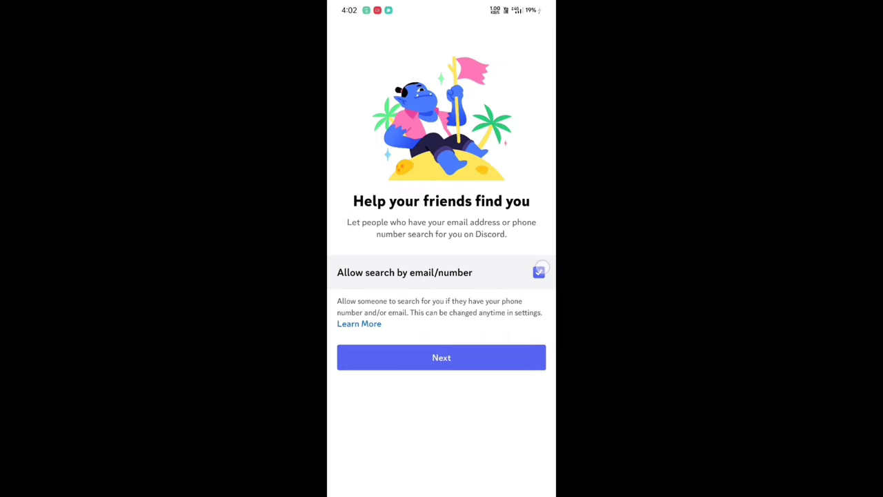
Step: Turn off being found by email/number, start email verification, and switch away to check mail
{"action": "left_click", "coordinate": [538, 273]}
{"action": "left_click", "coordinate": [454, 357]}
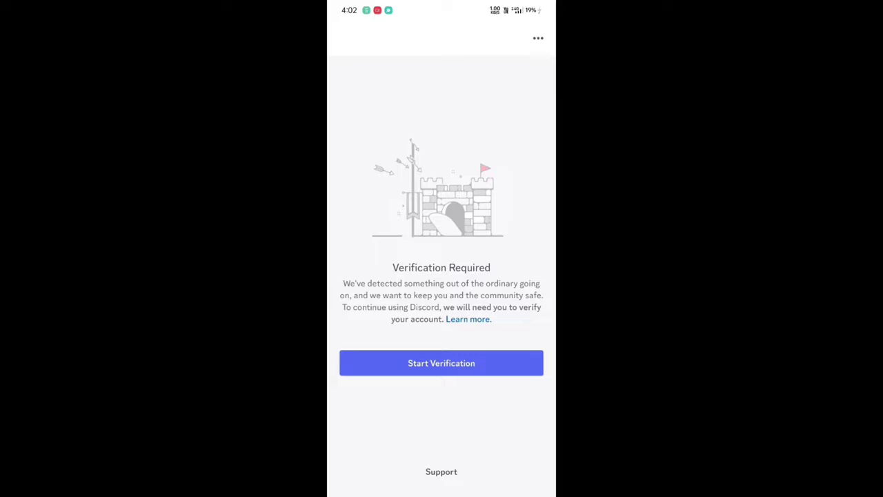
{"action": "left_click", "coordinate": [442, 363]}
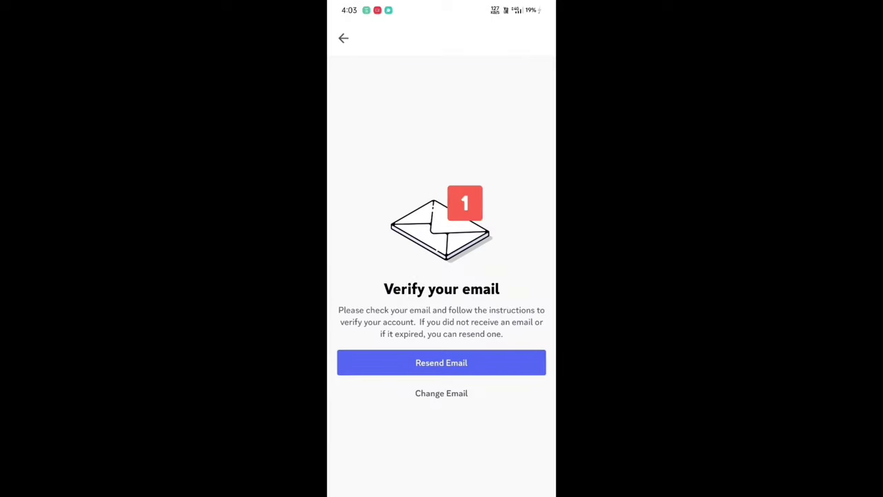
{"action": "left_click_drag", "start_coordinate": [442, 493], "coordinate": [442, 311]}
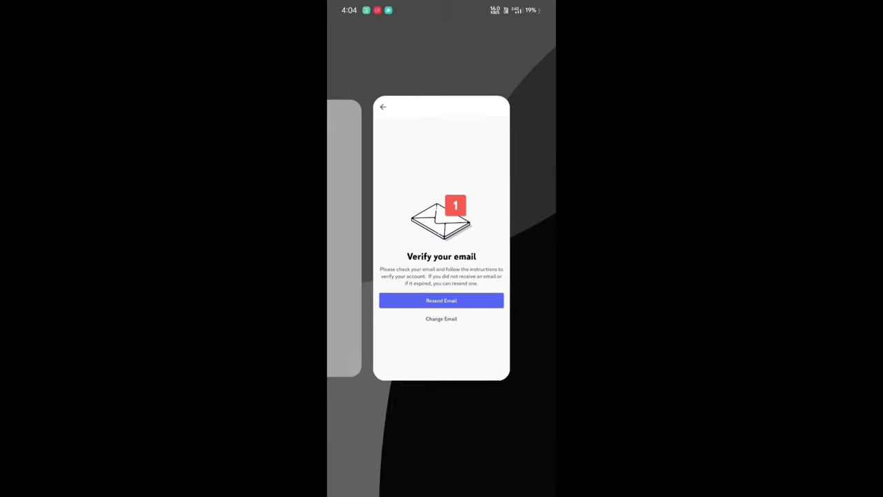
Step: Open the 'Verify Email Address for Discord' message in Gmail and scroll to its Verify Email button
{"action": "left_click", "coordinate": [483, 104]}
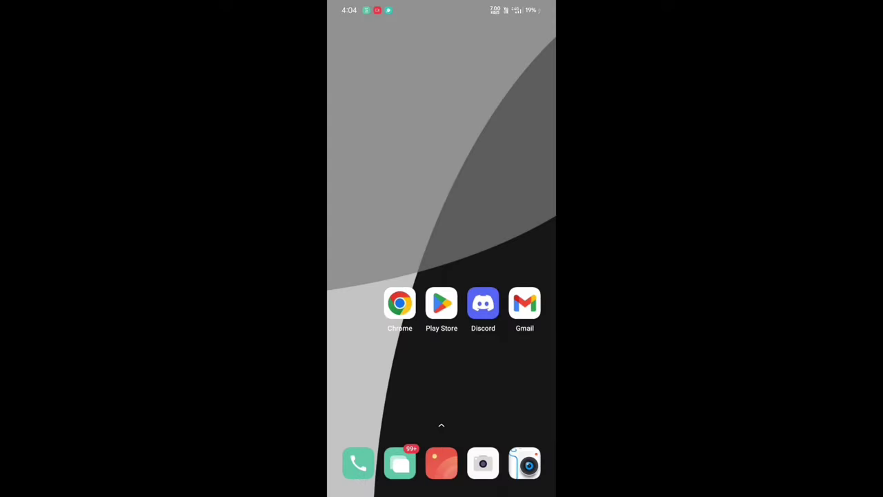
{"action": "left_click", "coordinate": [525, 303]}
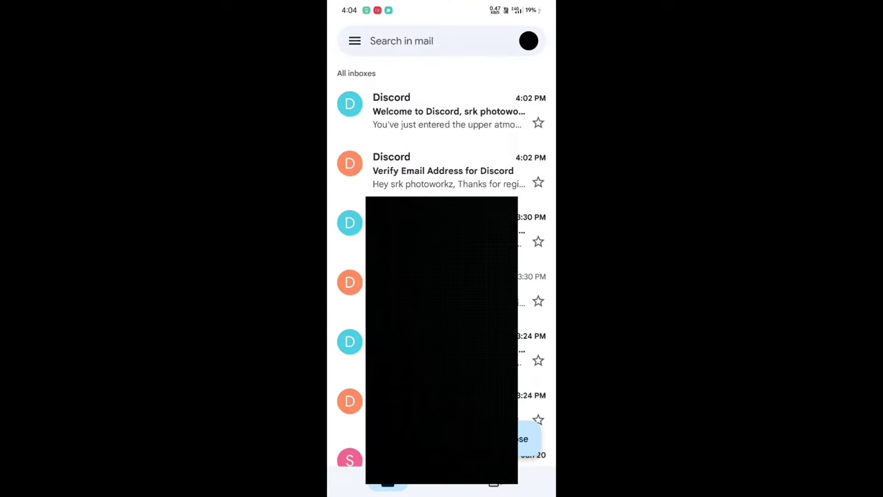
{"action": "left_click", "coordinate": [442, 171]}
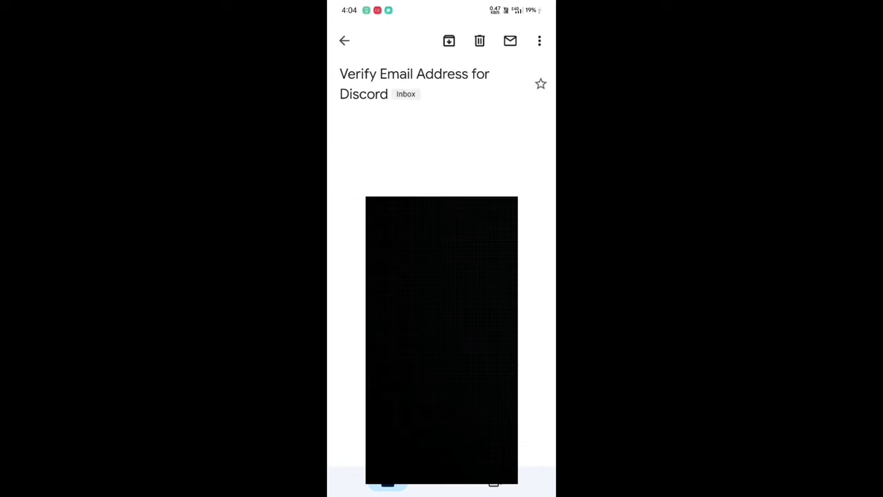
{"action": "scroll", "coordinate": [495, 329], "scroll_direction": "down", "scroll_amount": 3}
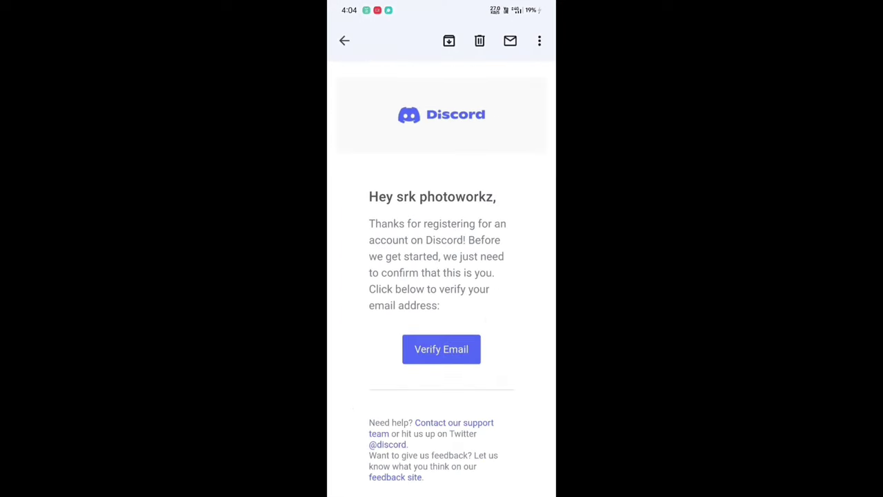
Step: Verify the Discord email, passing the hCaptcha check, and continue back into Discord
{"action": "left_click", "coordinate": [442, 349]}
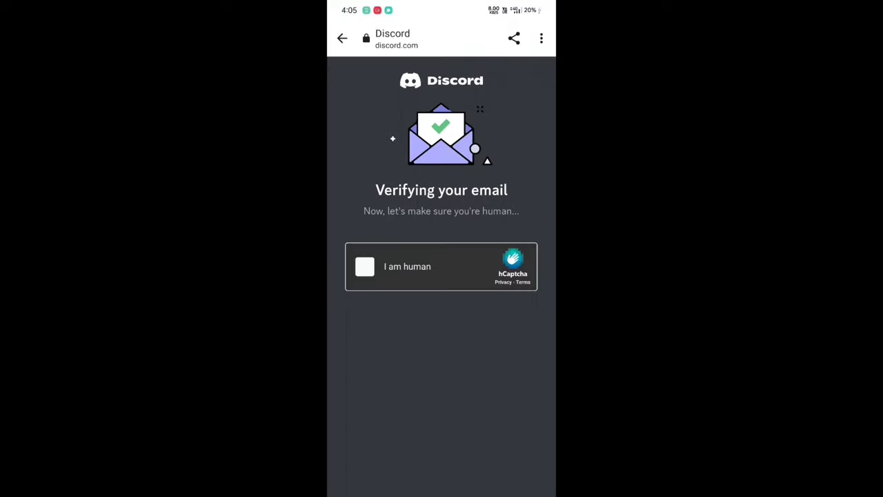
{"action": "left_click", "coordinate": [364, 267]}
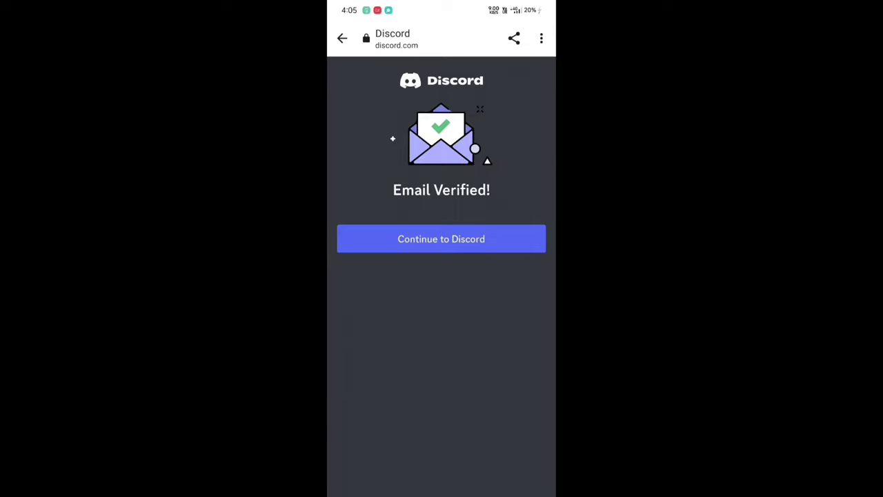
{"action": "left_click", "coordinate": [441, 239]}
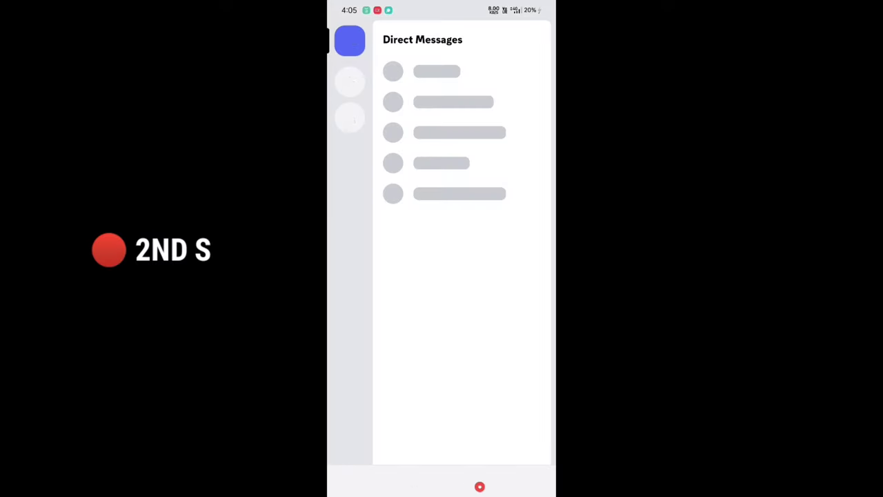
Step: Create a new server from scratch with its suggested name, skip invites, then close Discord from recent apps
{"action": "left_click", "coordinate": [350, 82]}
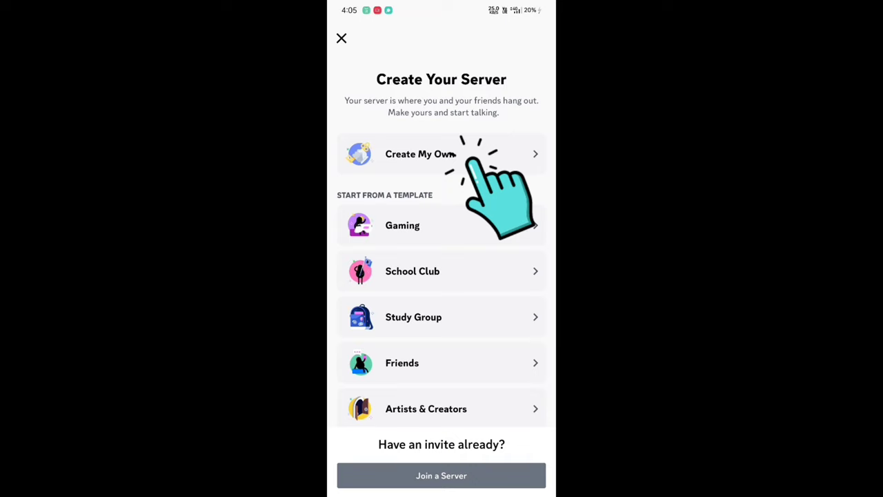
{"action": "left_click", "coordinate": [469, 155]}
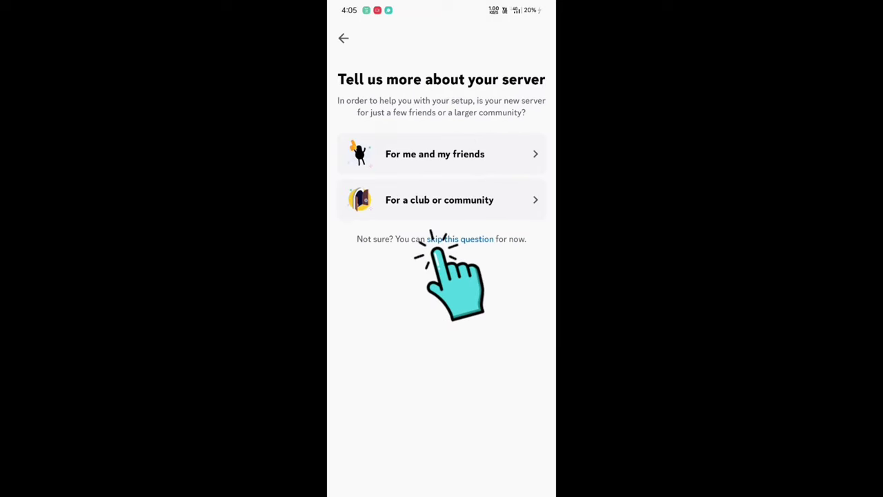
{"action": "left_click", "coordinate": [461, 238]}
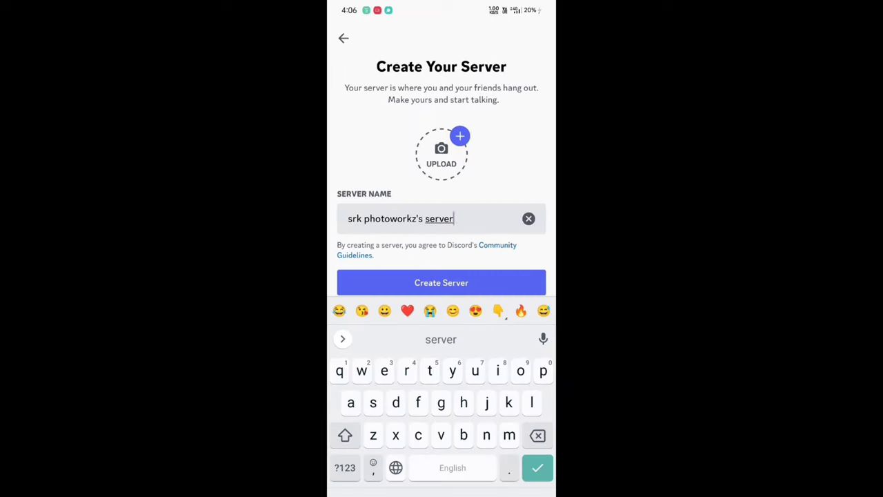
{"action": "left_click", "coordinate": [397, 284]}
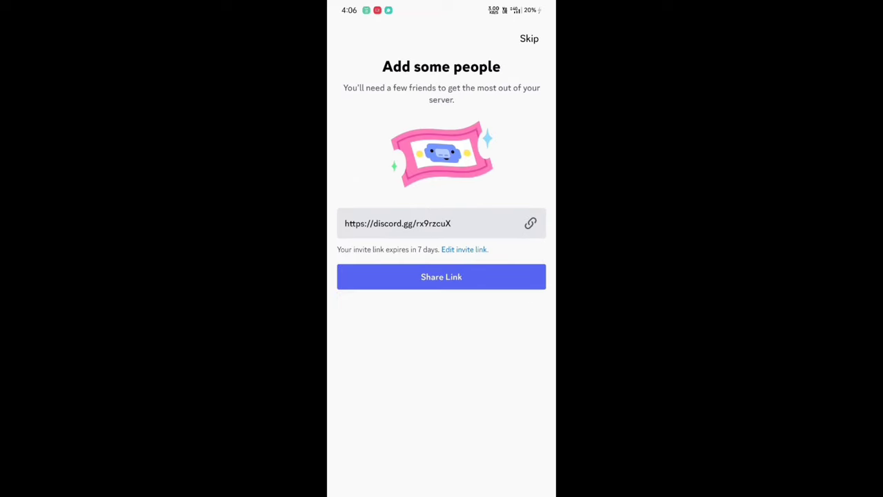
{"action": "left_click", "coordinate": [530, 39]}
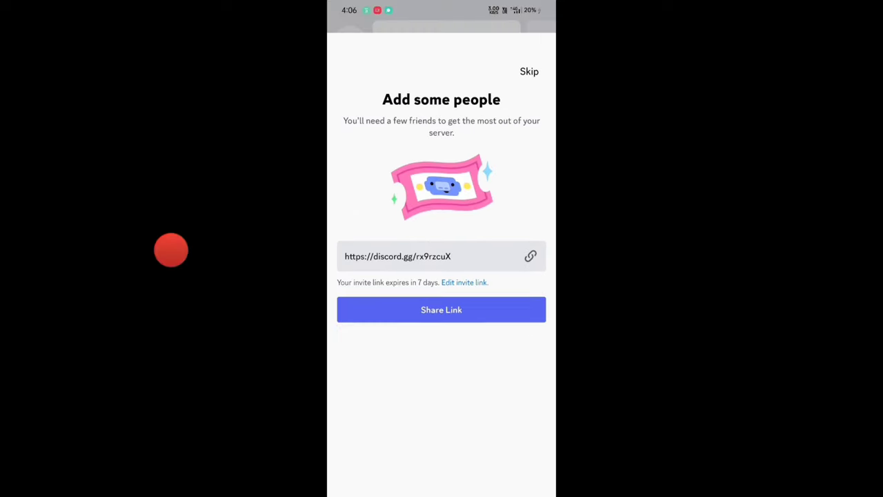
{"action": "left_click_drag", "start_coordinate": [441, 491], "coordinate": [442, 345]}
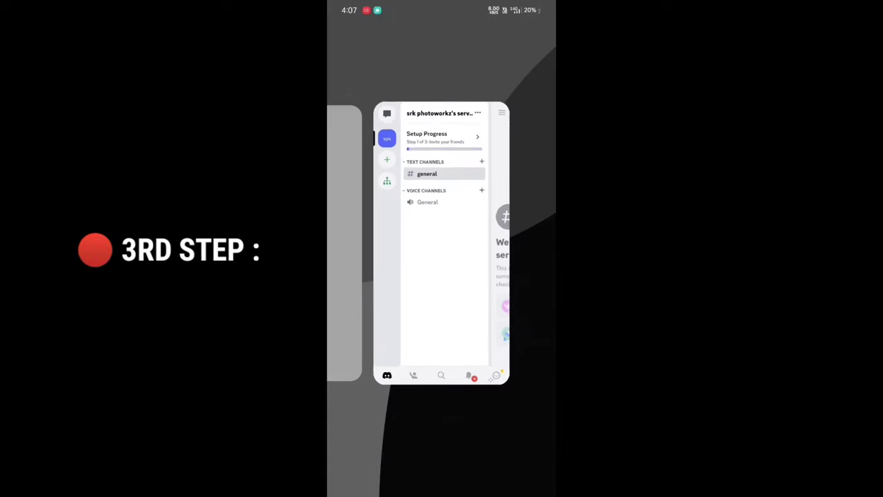
{"action": "left_click_drag", "start_coordinate": [442, 241], "coordinate": [358, 242]}
Step: Search Google for 'midjourney ai' in Chrome and open the midjourney.com homepage
{"action": "left_click", "coordinate": [400, 297]}
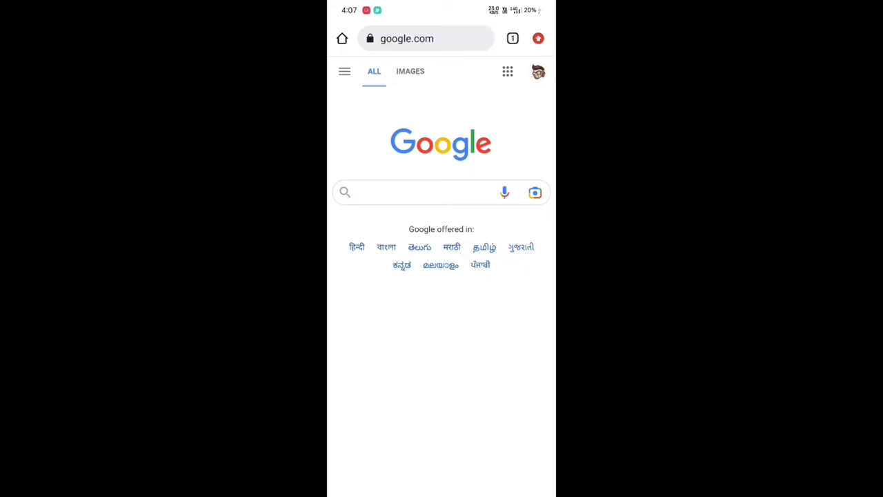
{"action": "left_click", "coordinate": [421, 192]}
{"action": "type", "text": "midj"}
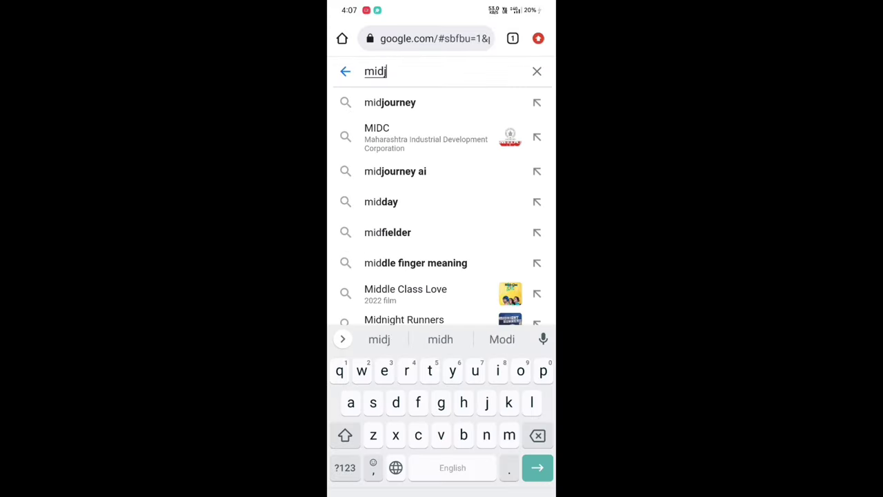
{"action": "type", "text": "ourne"}
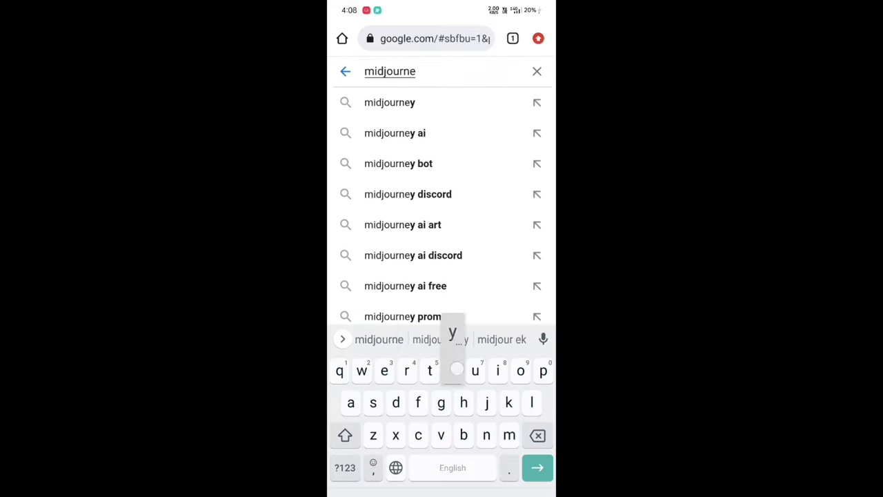
{"action": "type", "text": "y"}
{"action": "left_click", "coordinate": [420, 132]}
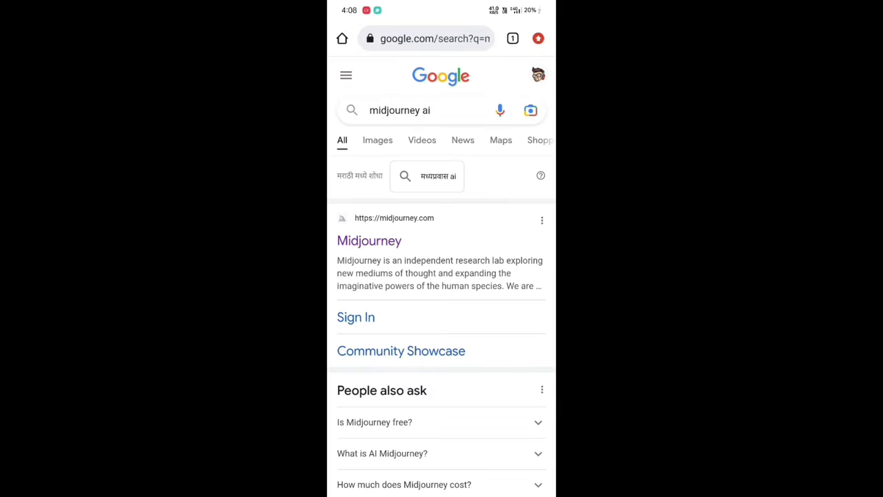
{"action": "left_click", "coordinate": [386, 240]}
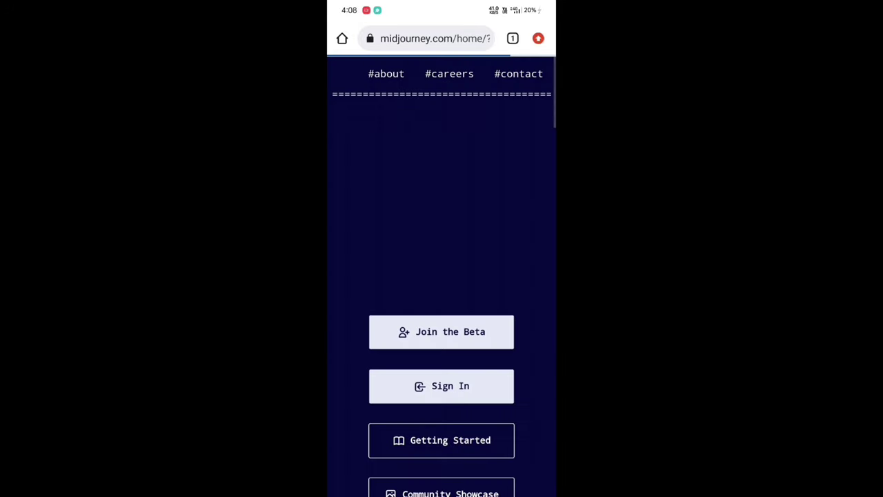
{"action": "scroll", "coordinate": [442, 276], "scroll_direction": "down", "scroll_amount": 2}
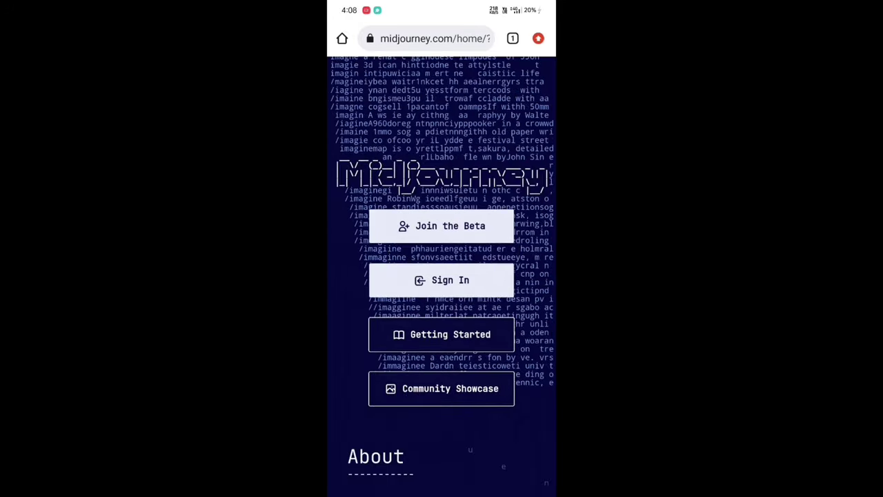
Step: Join the Midjourney beta by accepting the Discord server invite and solving the sunflower captcha
{"action": "left_click", "coordinate": [445, 225]}
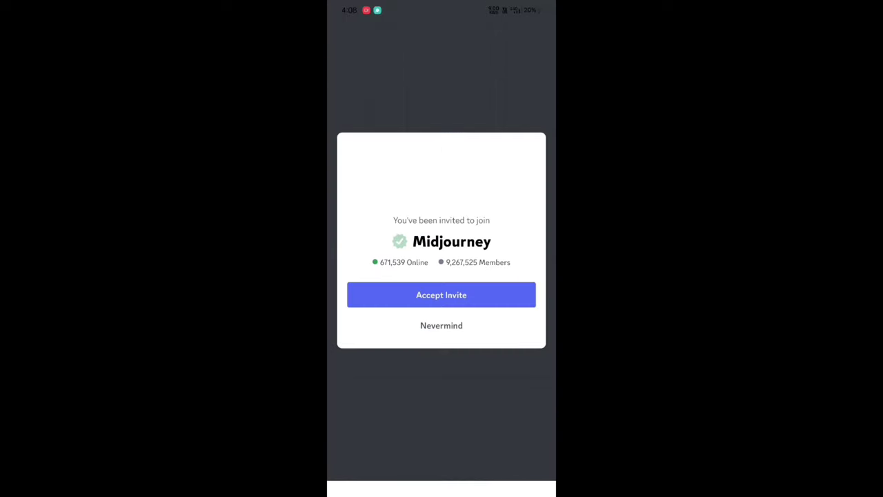
{"action": "left_click", "coordinate": [467, 288]}
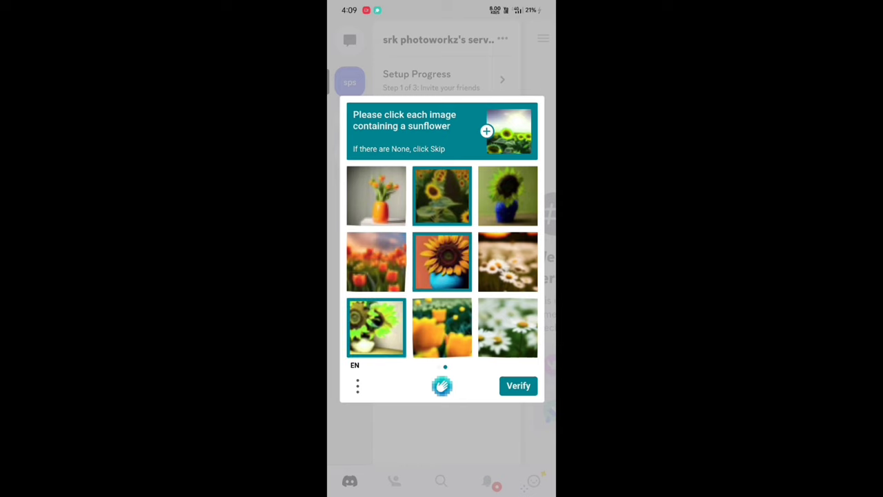
{"action": "left_click", "coordinate": [510, 203]}
{"action": "left_click", "coordinate": [518, 386]}
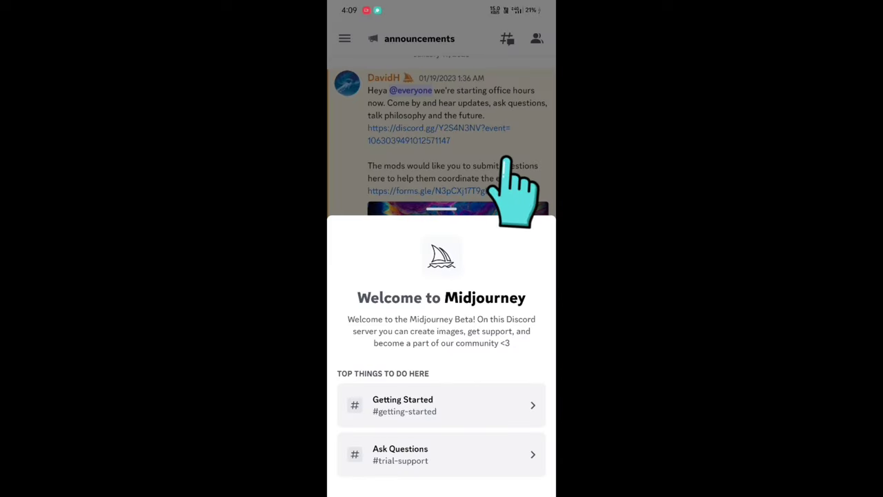
{"action": "left_click", "coordinate": [507, 162]}
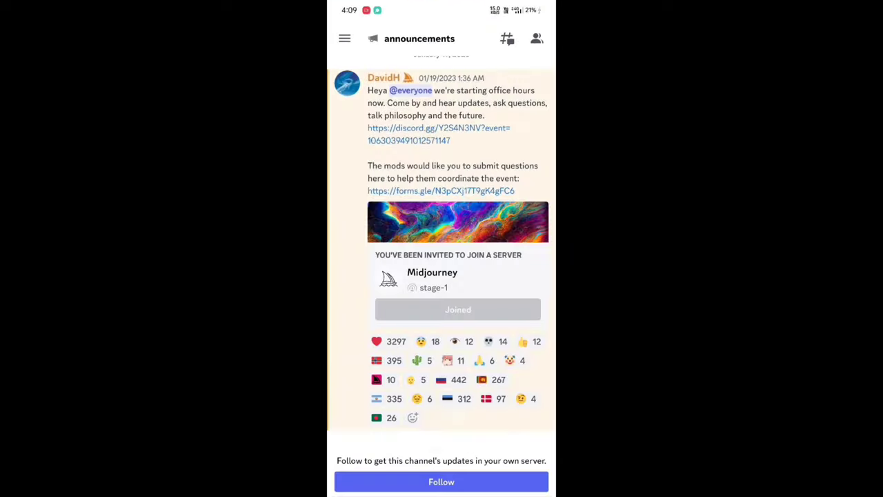
Step: Open the #newbies-44 channel and show its member list
{"action": "left_click", "coordinate": [345, 38]}
{"action": "left_click", "coordinate": [510, 461]}
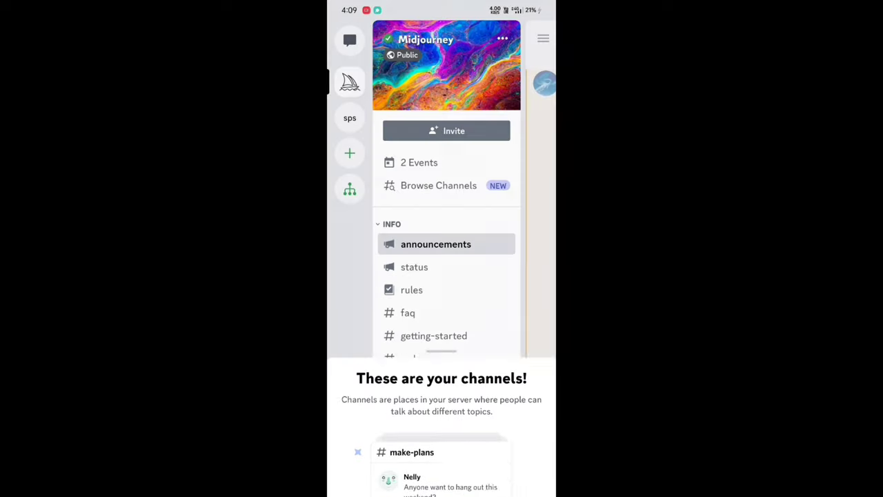
{"action": "scroll", "coordinate": [446, 276], "scroll_direction": "down", "scroll_amount": 5}
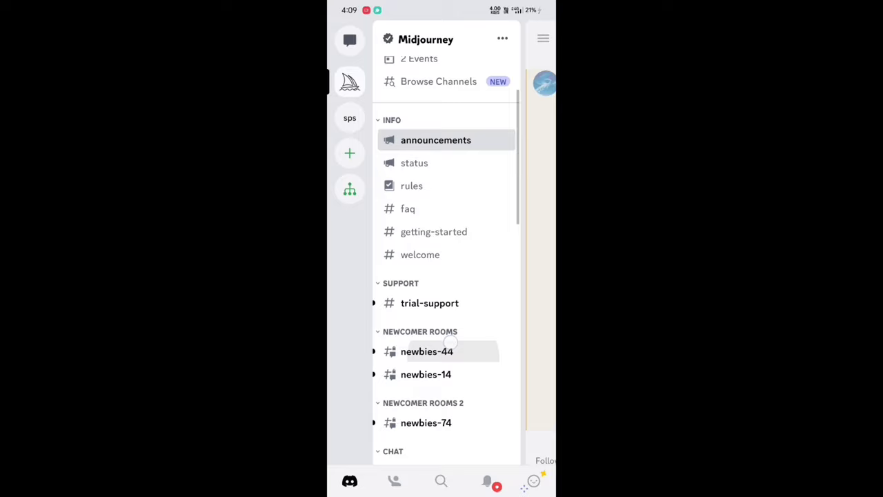
{"action": "left_click", "coordinate": [478, 287]}
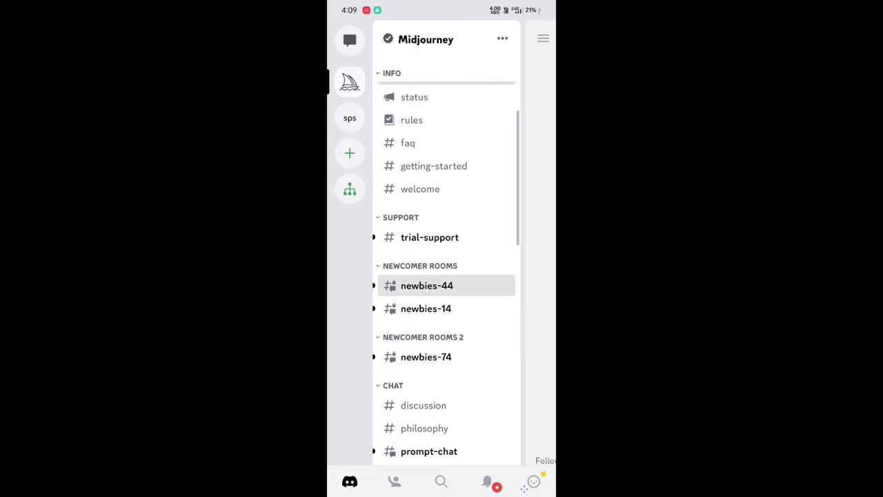
{"action": "left_click", "coordinate": [537, 38]}
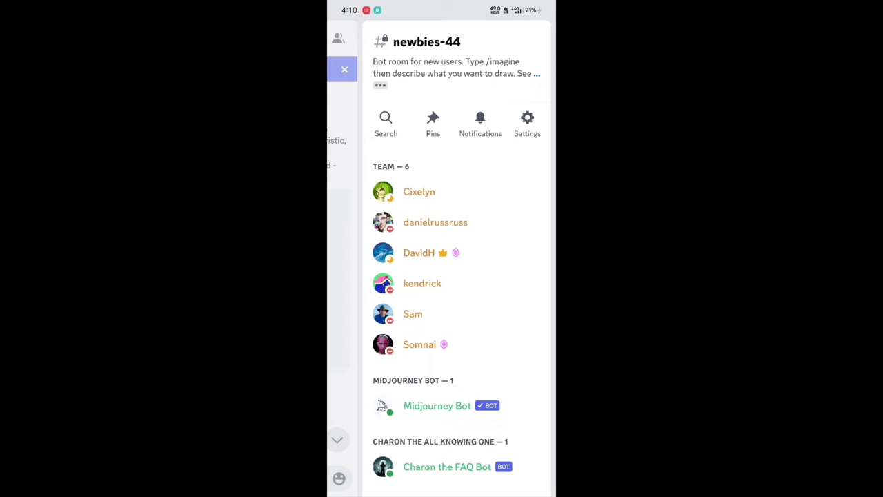
Step: Add Midjourney Bot to your own server from its profile and authorize its permissions
{"action": "left_click", "coordinate": [438, 406]}
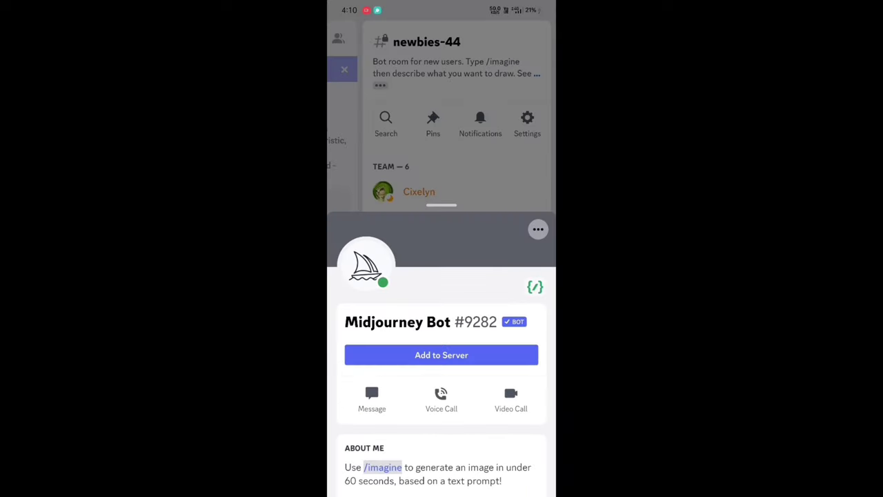
{"action": "left_click", "coordinate": [403, 356]}
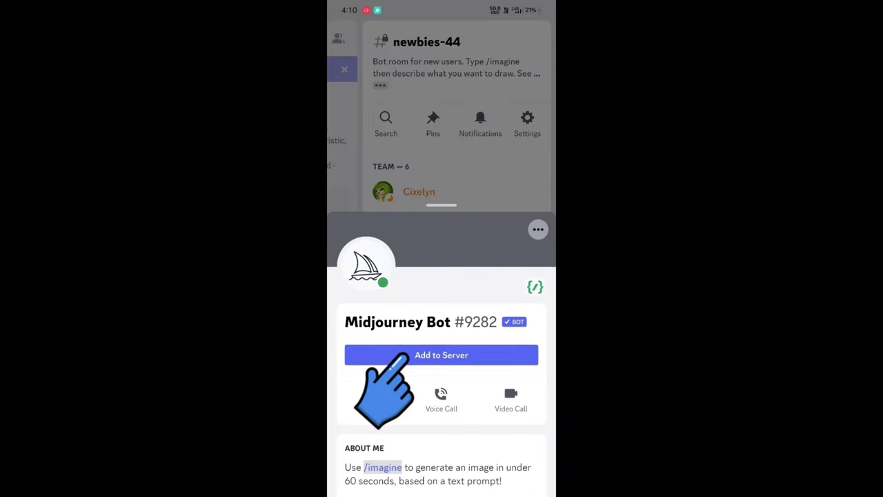
{"action": "left_click", "coordinate": [345, 339]}
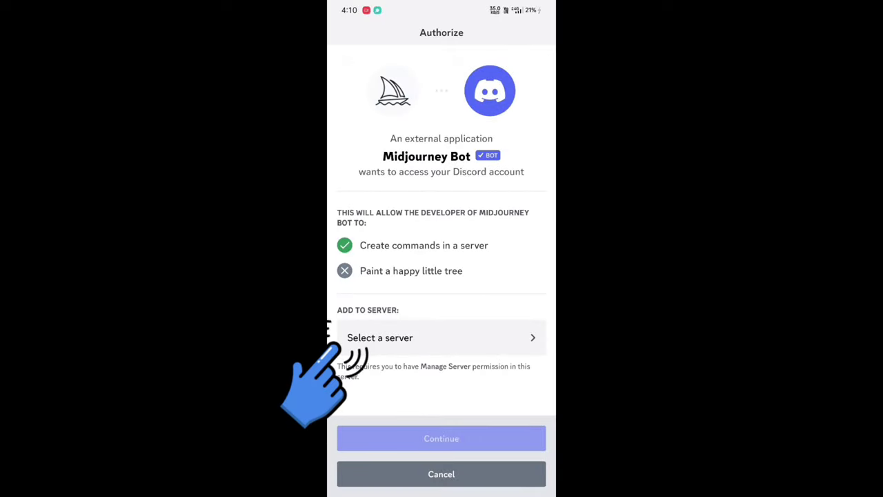
{"action": "left_click", "coordinate": [354, 273]}
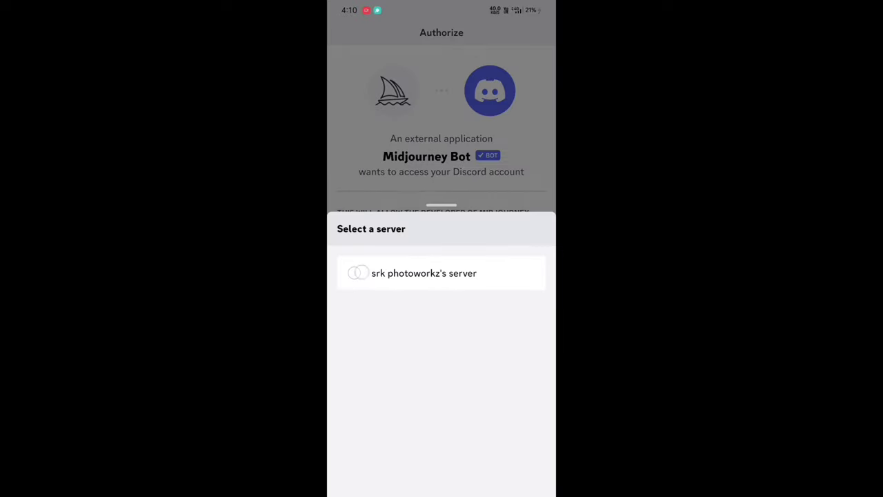
{"action": "left_click", "coordinate": [449, 437]}
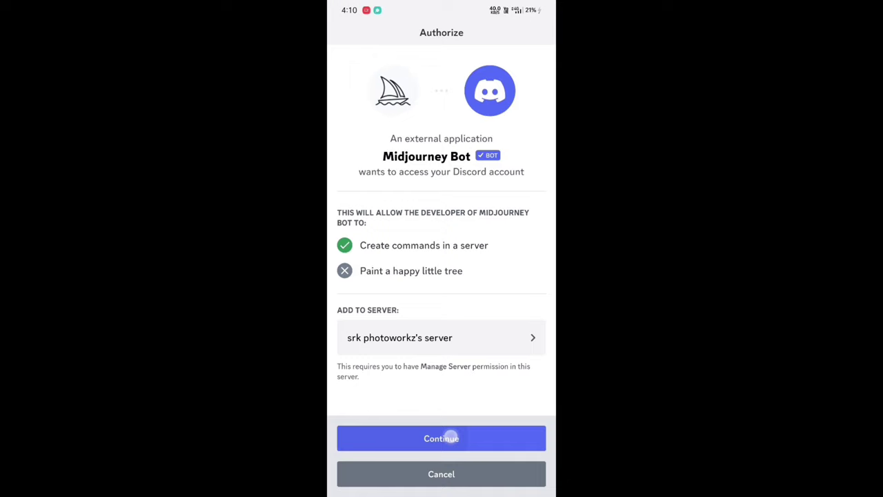
{"action": "scroll", "coordinate": [442, 228], "scroll_direction": "down", "scroll_amount": 5}
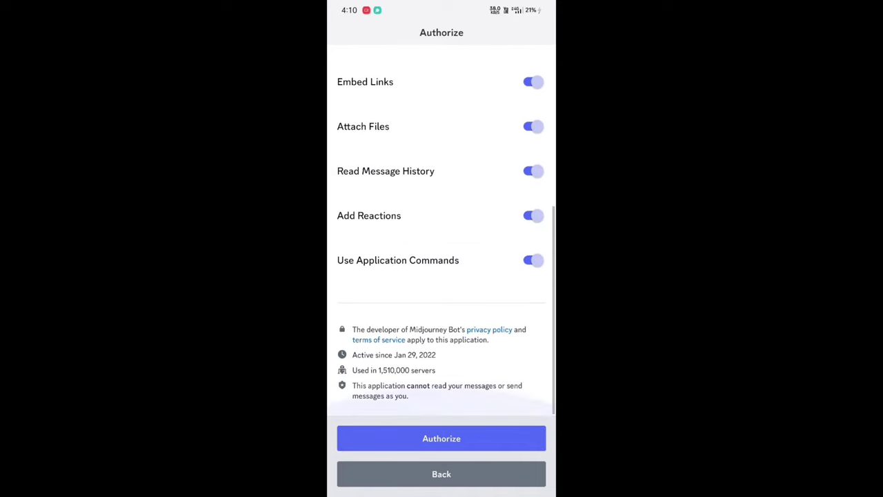
{"action": "left_click", "coordinate": [475, 438]}
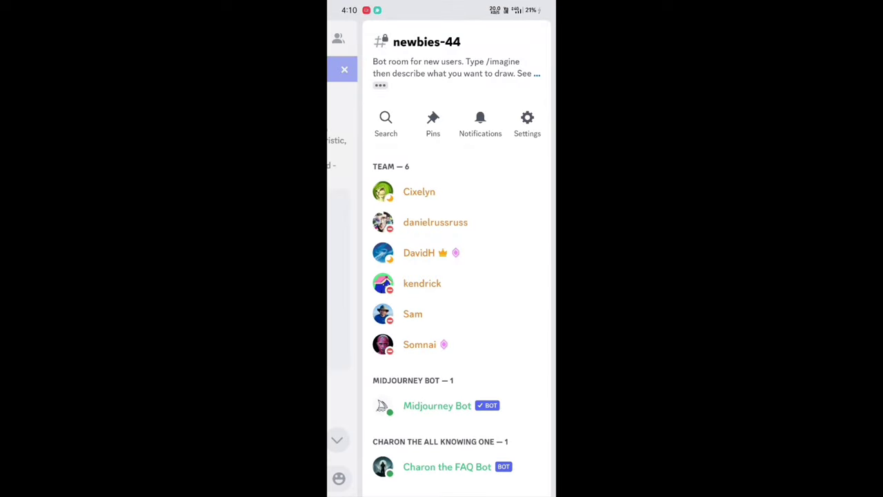
Step: Switch to your own server's general channel
{"action": "left_click", "coordinate": [342, 40]}
{"action": "left_click", "coordinate": [344, 38]}
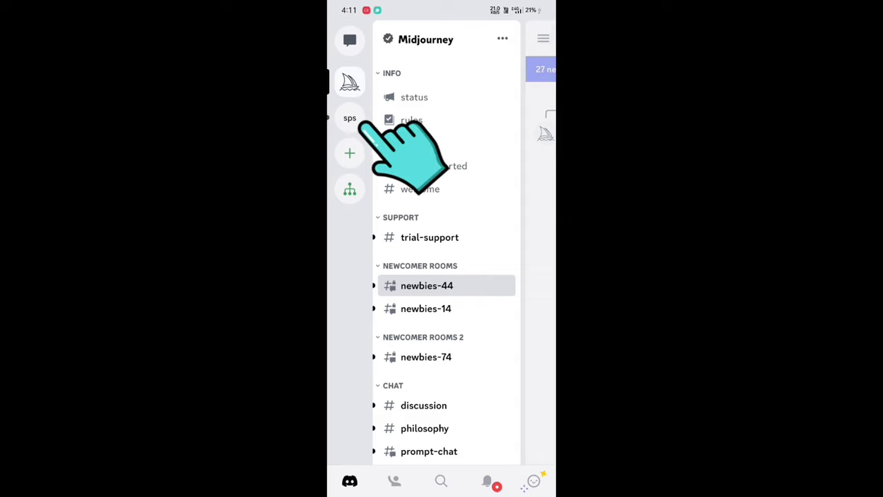
{"action": "left_click", "coordinate": [350, 118]}
{"action": "left_click", "coordinate": [417, 141]}
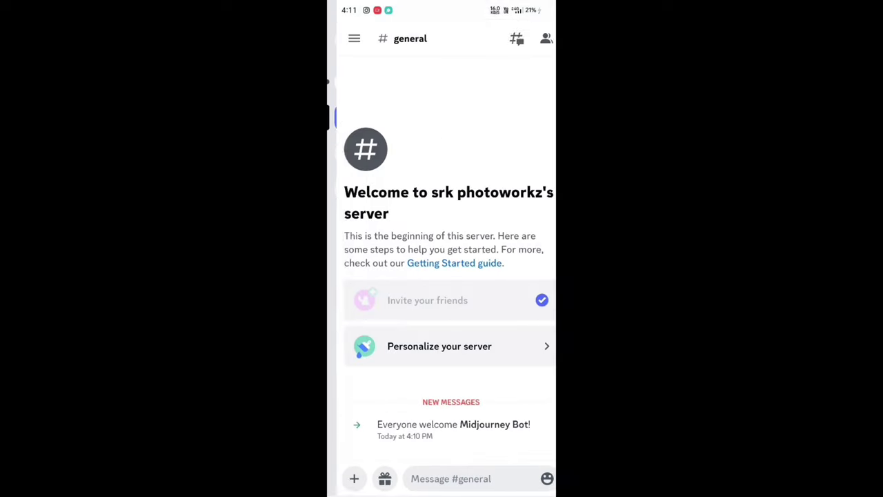
Step: Send '/imagine sky, river', accept Midjourney's terms of service, and start attaching a photo
{"action": "left_click", "coordinate": [449, 477]}
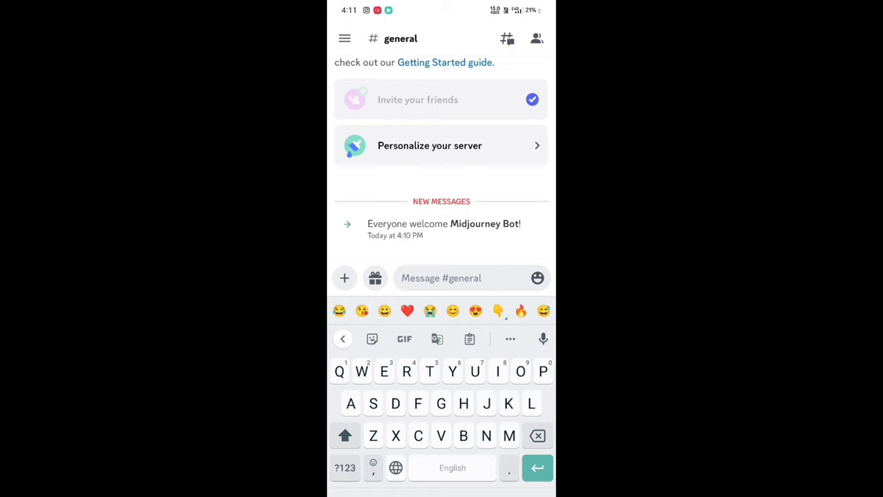
{"action": "left_click", "coordinate": [345, 468]}
{"action": "type", "text": "/"}
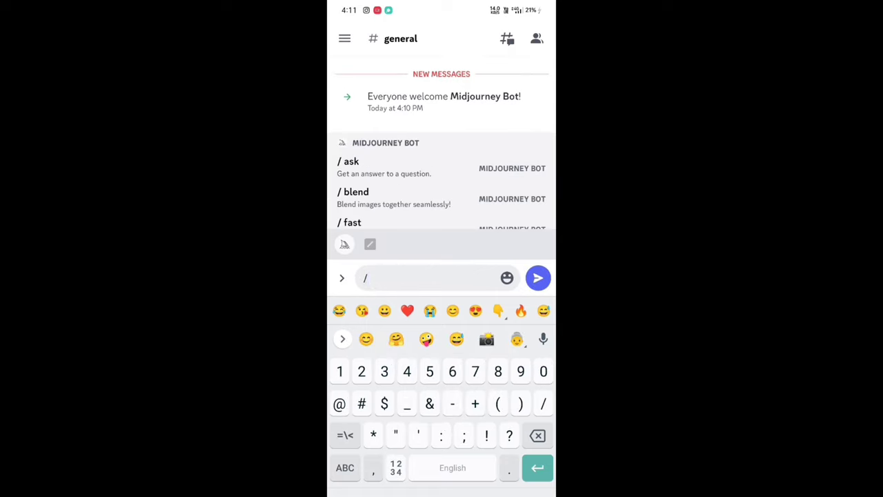
{"action": "left_click", "coordinate": [345, 468]}
{"action": "type", "text": "magine"}
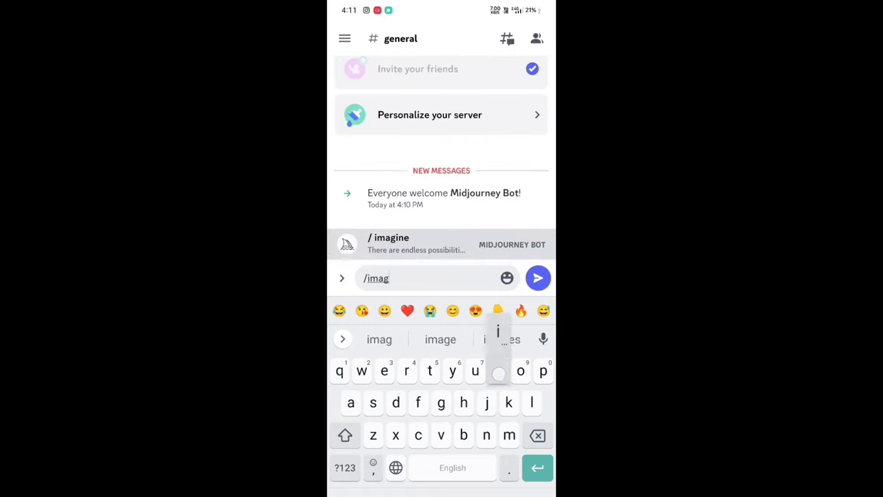
{"action": "left_click", "coordinate": [464, 247]}
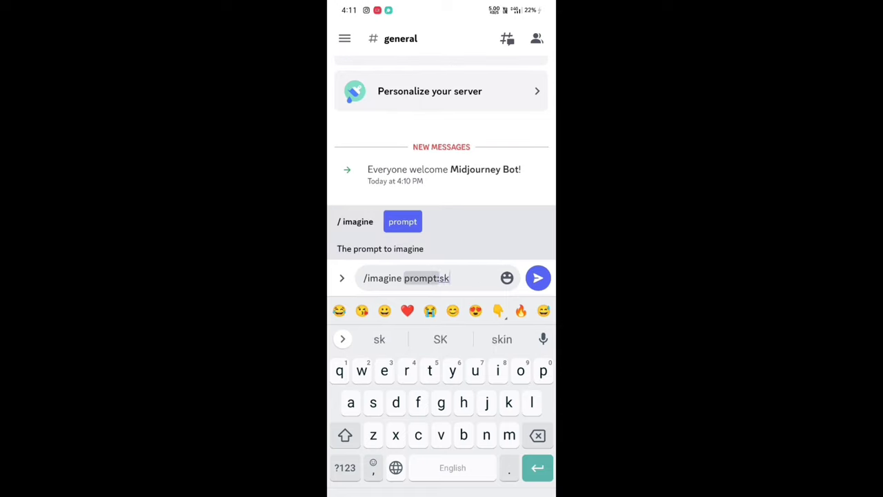
{"action": "type", "text": "y, river"}
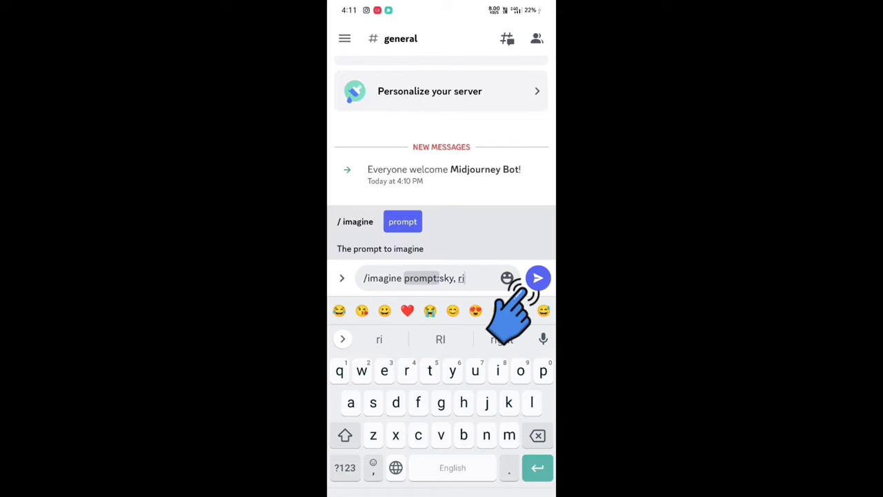
{"action": "left_click", "coordinate": [538, 279]}
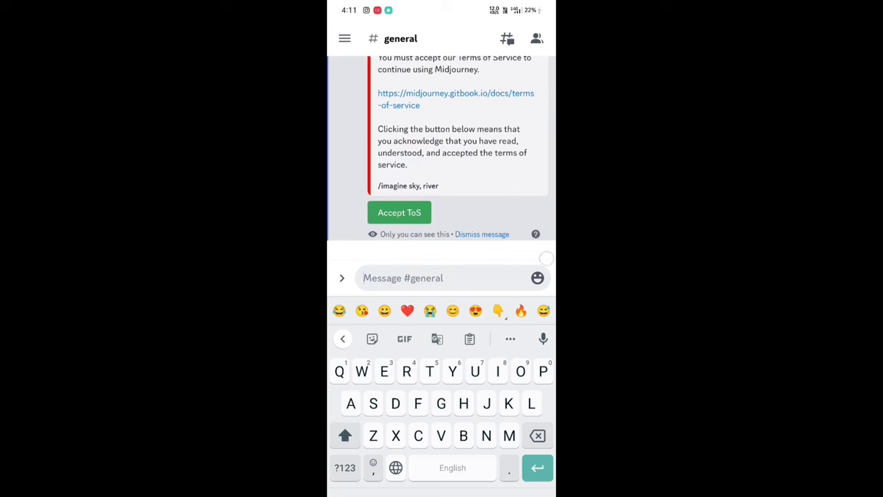
{"action": "left_click", "coordinate": [399, 414]}
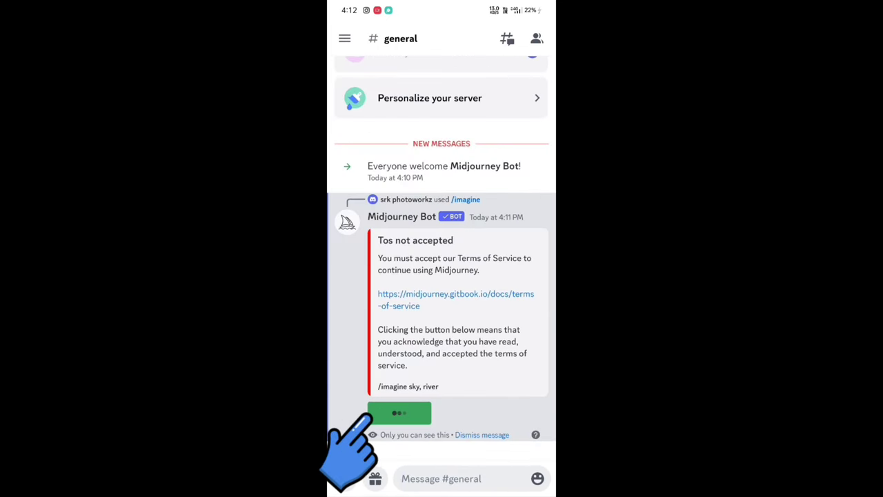
{"action": "left_click", "coordinate": [344, 478]}
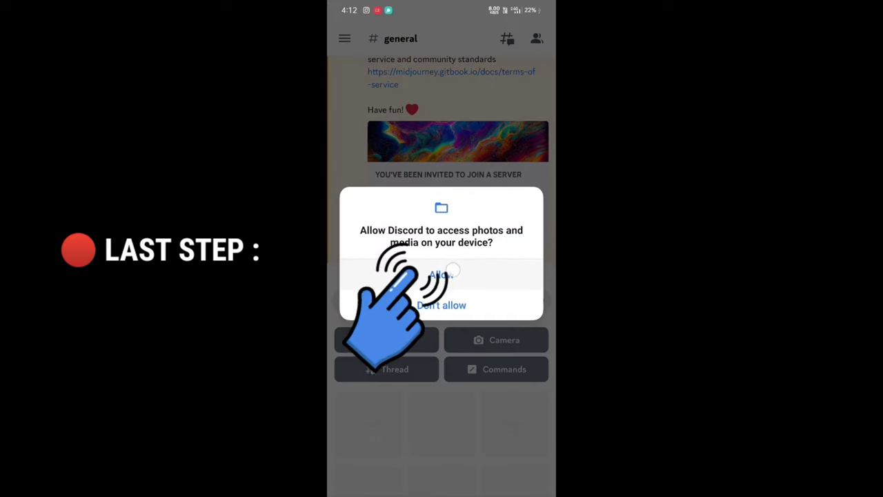
Step: Post the straw-hat woman photo in #general and view it full screen
{"action": "left_click", "coordinate": [435, 275]}
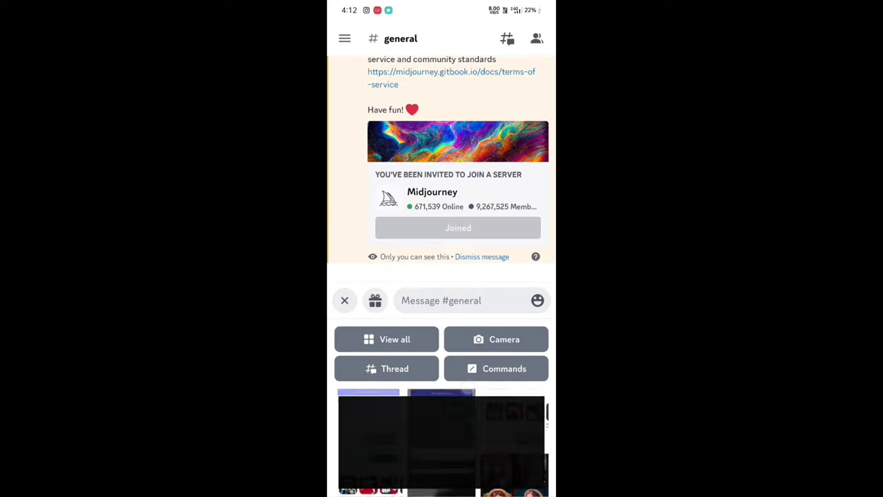
{"action": "left_click", "coordinate": [368, 421]}
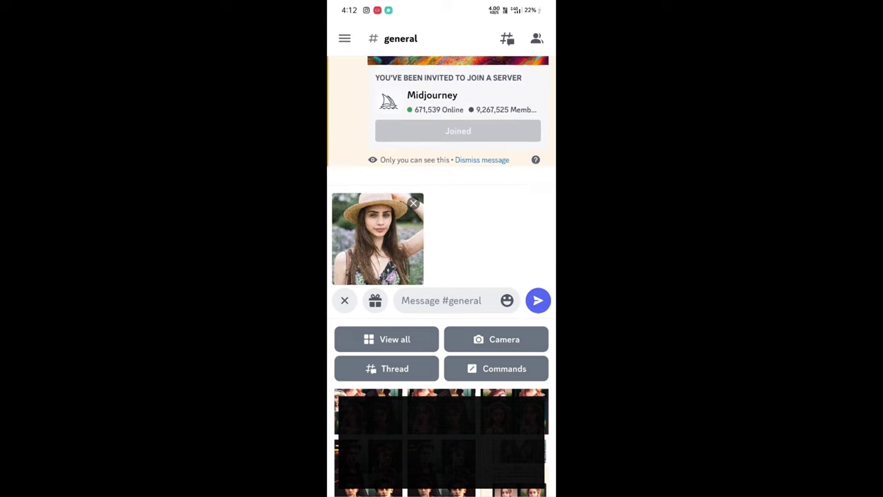
{"action": "left_click", "coordinate": [538, 300]}
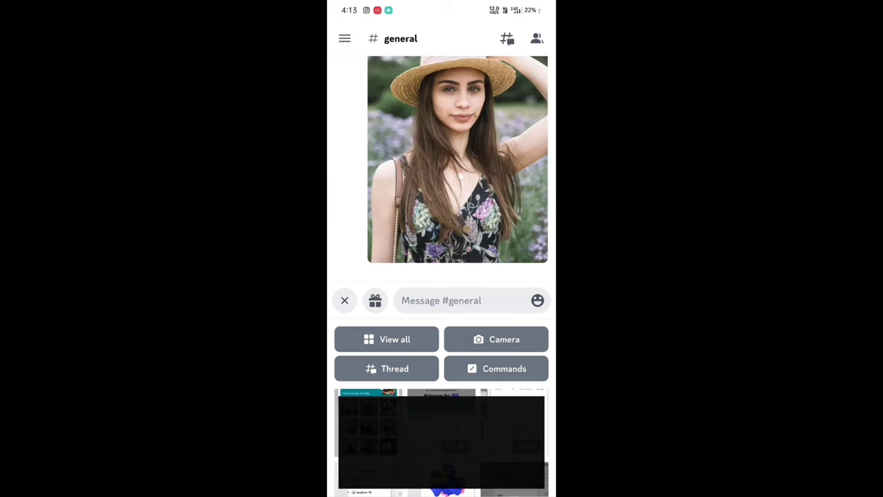
{"action": "left_click", "coordinate": [390, 155]}
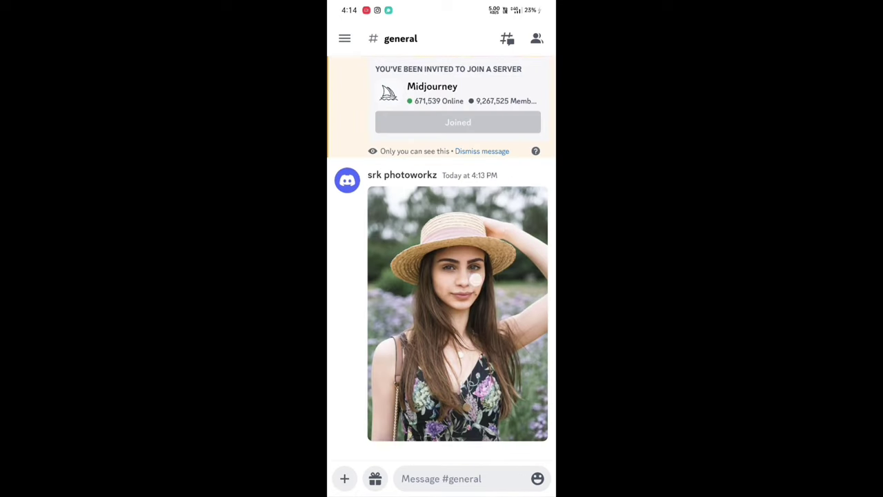
{"action": "left_click", "coordinate": [476, 278]}
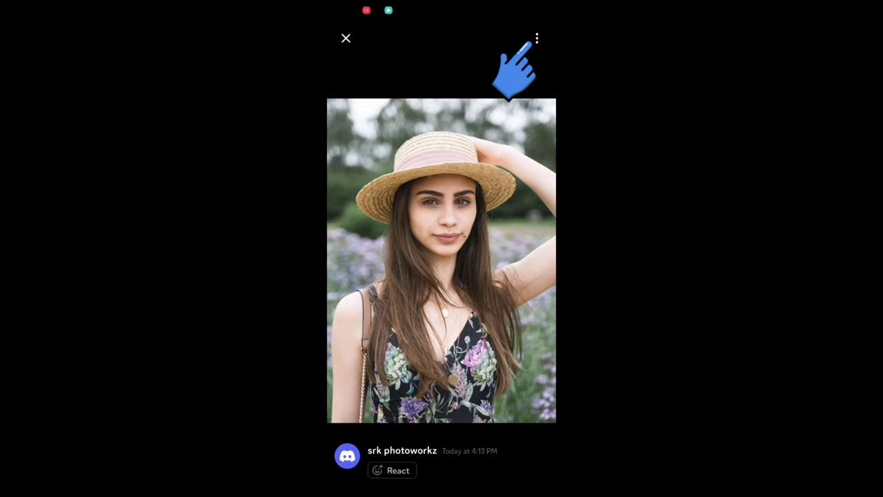
Step: Copy the posted photo's Discord media link
{"action": "left_click", "coordinate": [537, 39]}
{"action": "left_click", "coordinate": [375, 434]}
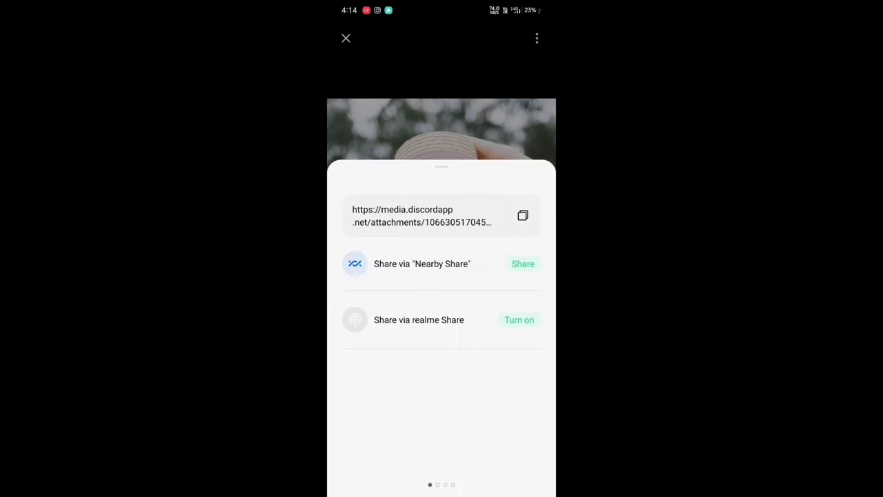
{"action": "left_click", "coordinate": [522, 216]}
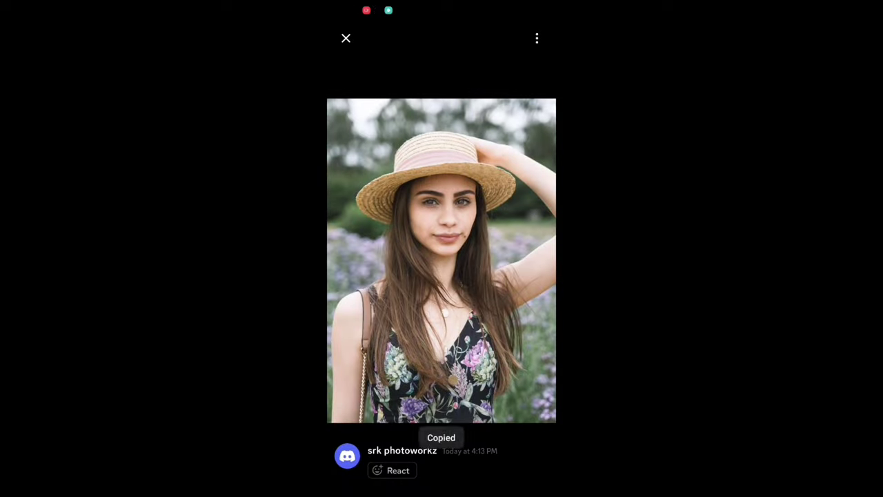
Step: Share the photo's link to WhatsApp
{"action": "left_click", "coordinate": [537, 39]}
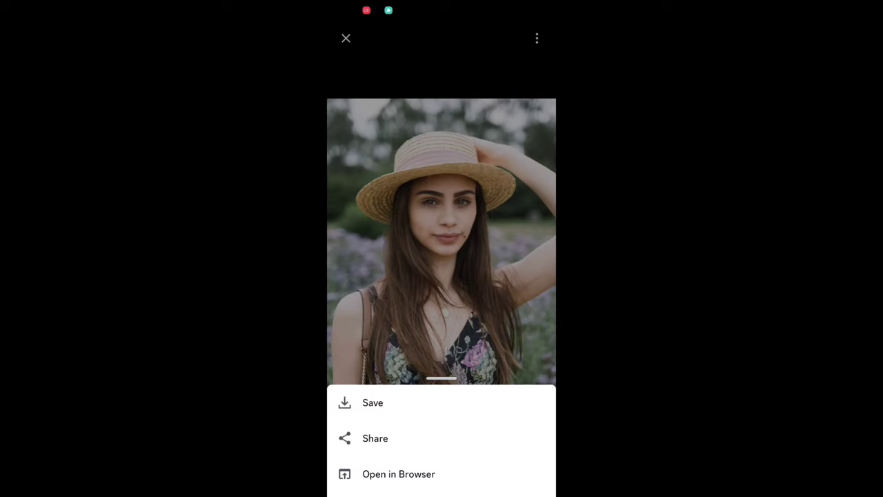
{"action": "left_click", "coordinate": [375, 438]}
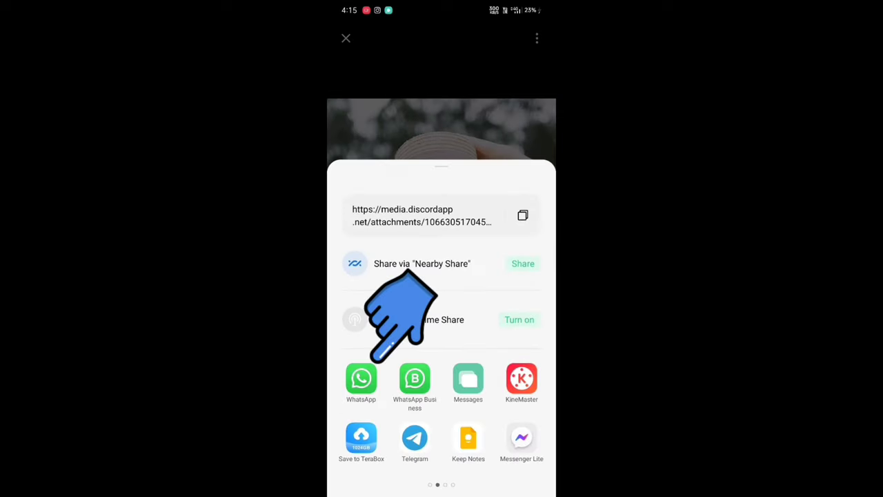
{"action": "left_click", "coordinate": [359, 378]}
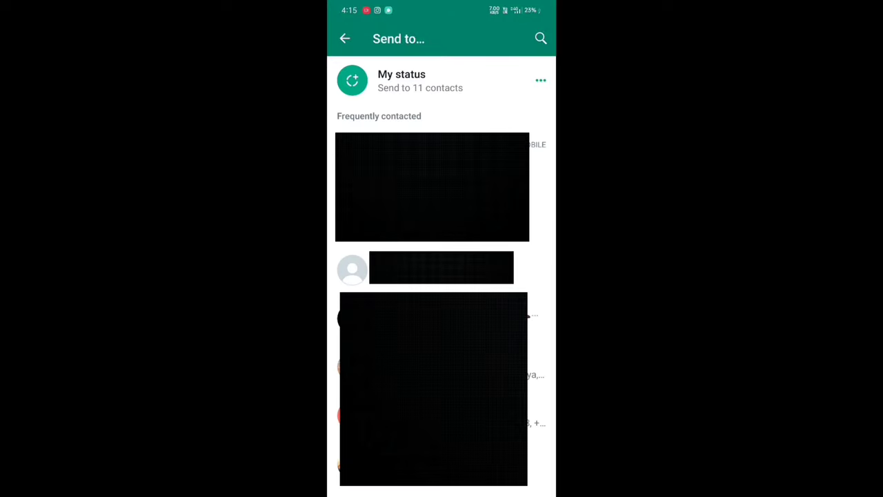
Step: Send the Discord link to a WhatsApp contact, copy the link text, and bring up recent apps
{"action": "left_click", "coordinate": [428, 269]}
{"action": "left_click", "coordinate": [538, 476]}
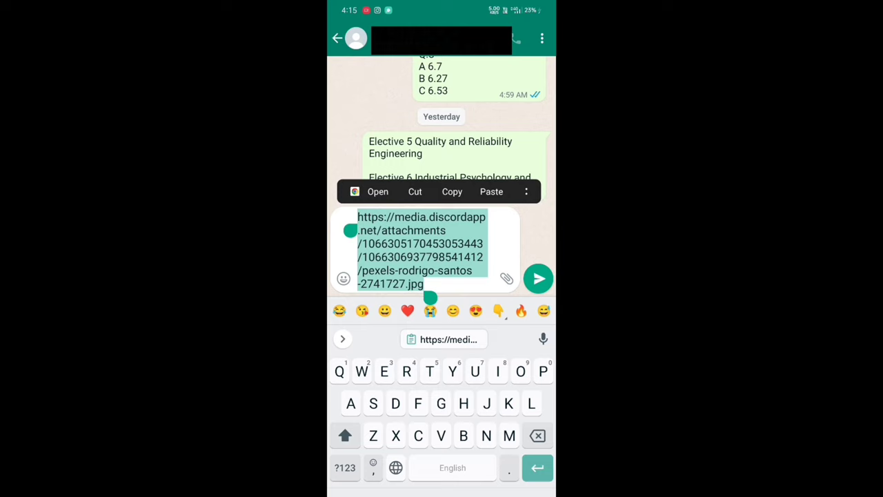
{"action": "left_click", "coordinate": [452, 191]}
{"action": "left_click_drag", "start_coordinate": [441, 492], "coordinate": [441, 311]}
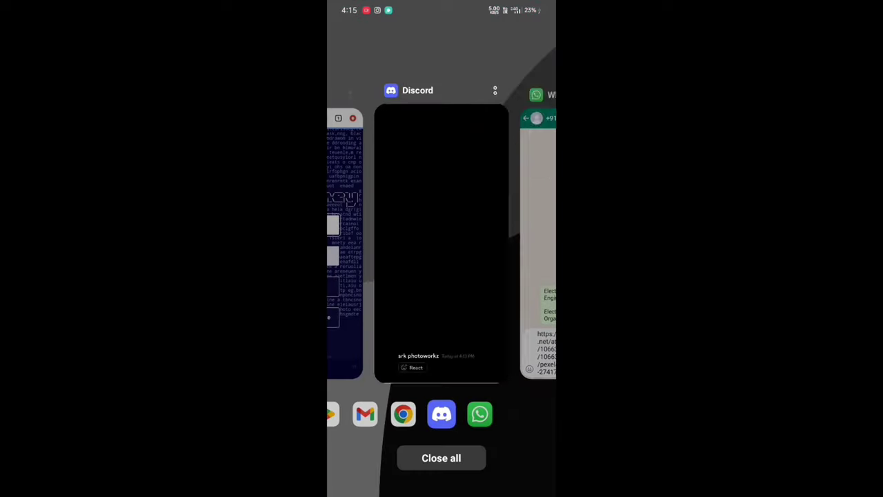
Step: Back in Discord's #general, start Midjourney Bot's /imagine command
{"action": "left_click", "coordinate": [442, 241]}
{"action": "left_click_drag", "start_coordinate": [534, 293], "coordinate": [464, 304]}
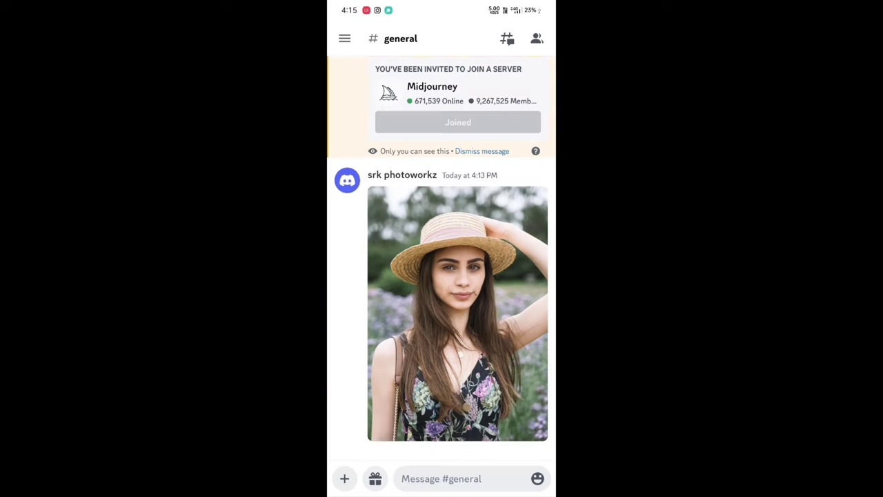
{"action": "left_click", "coordinate": [455, 479]}
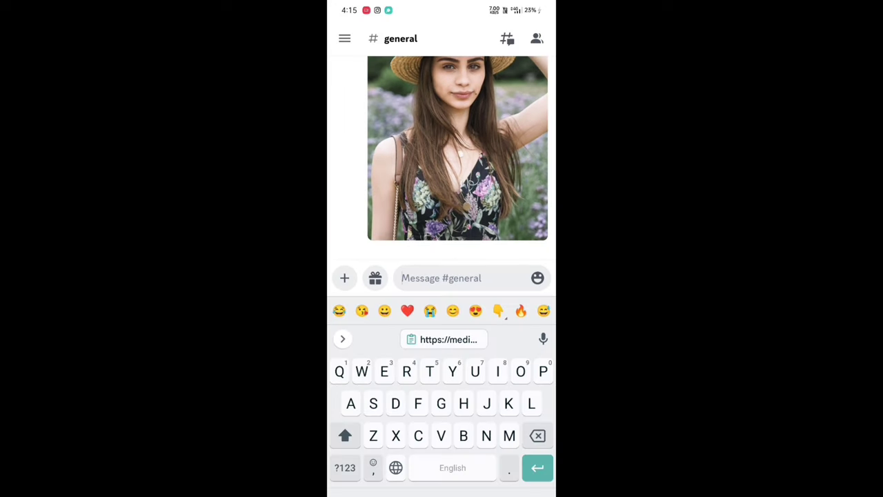
{"action": "left_click", "coordinate": [345, 468]}
{"action": "type", "text": "/"}
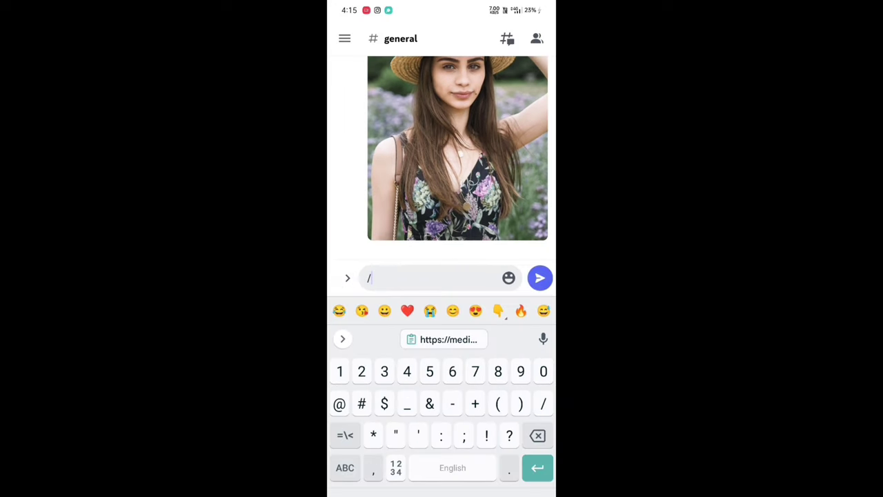
{"action": "left_click", "coordinate": [345, 468]}
{"action": "type", "text": "imagi"}
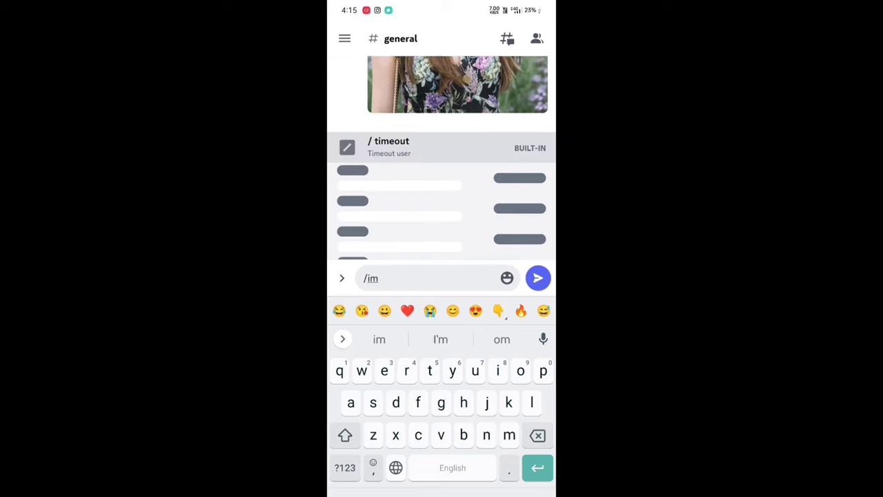
{"action": "left_click", "coordinate": [441, 339]}
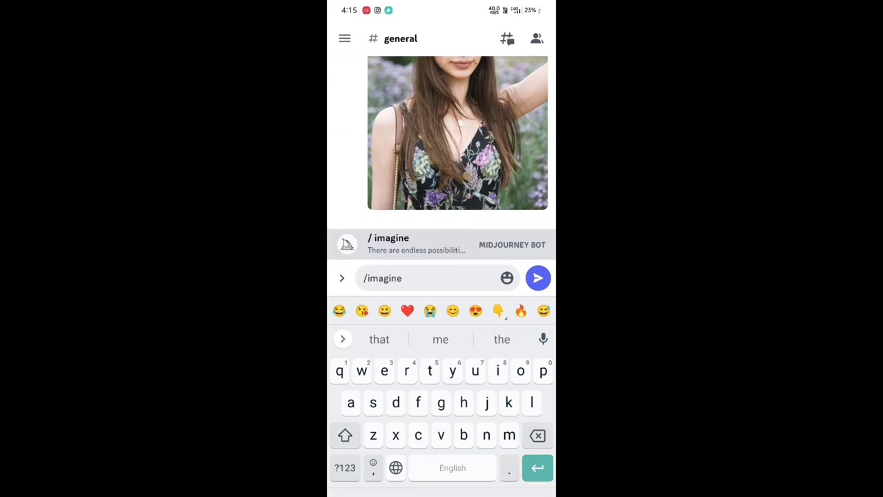
{"action": "left_click", "coordinate": [428, 244]}
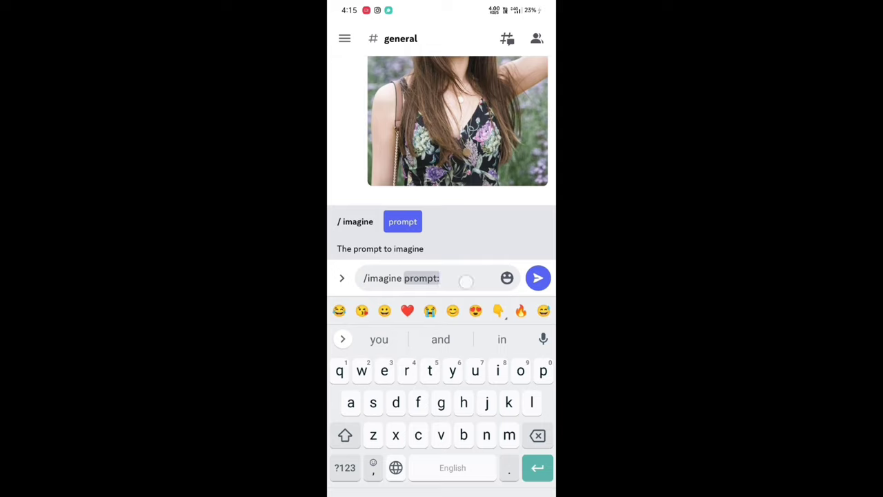
Step: Send the prompt: photo link plus 'caricature, beautiful girl, art realistic, 8k, high'
{"action": "left_click", "coordinate": [466, 281]}
{"action": "left_click", "coordinate": [390, 253]}
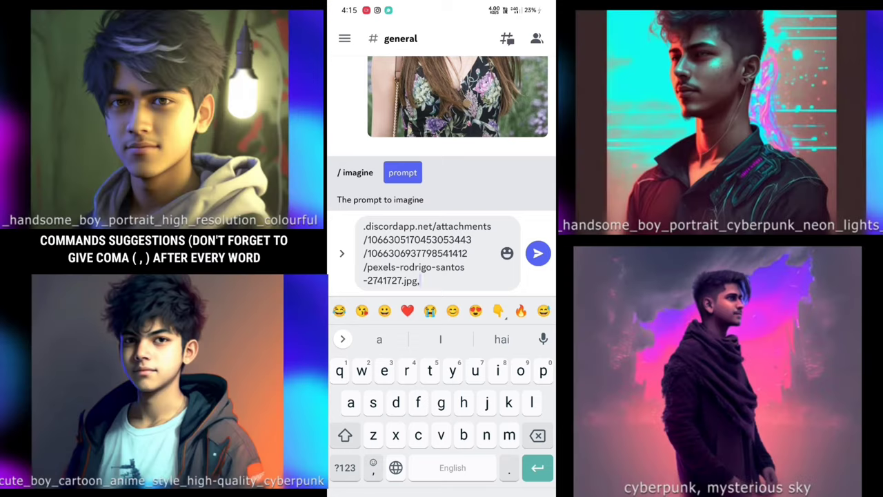
{"action": "type", "text": "caricature, beautiful girl, vec"}
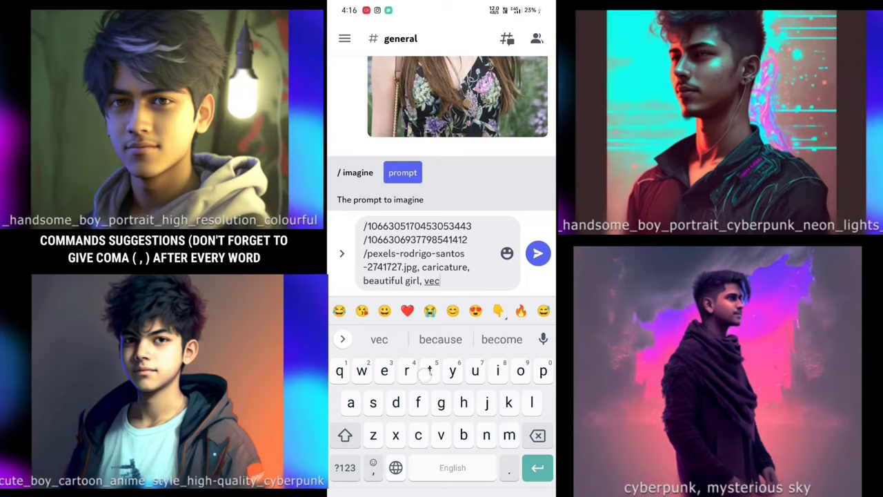
{"action": "type", "text": "art, realistic, 8k, hig"}
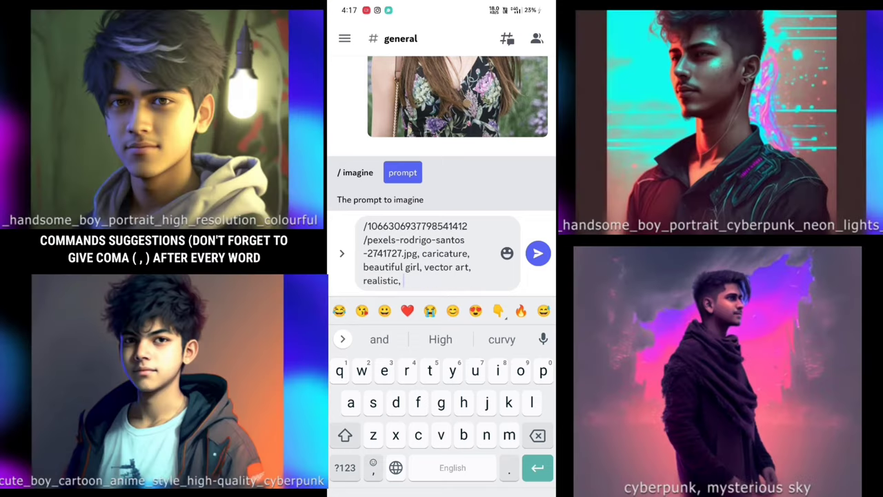
{"action": "type", "text": "h resolution"}
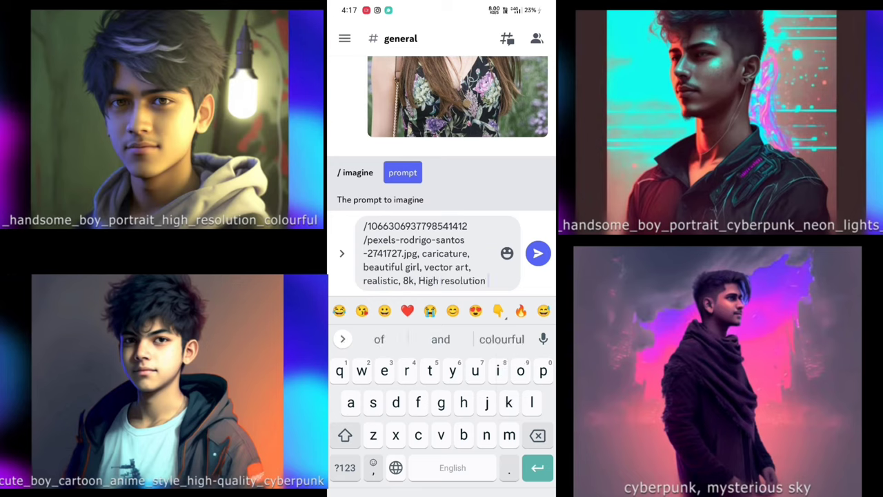
{"action": "left_click", "coordinate": [537, 253]}
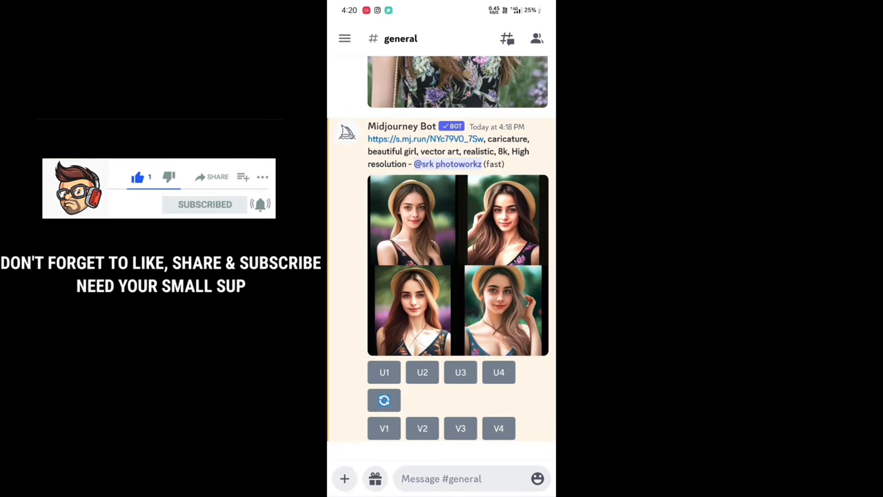
Step: Upscale image U1, view the upscaled portrait full screen, and show its save options
{"action": "left_click", "coordinate": [384, 372]}
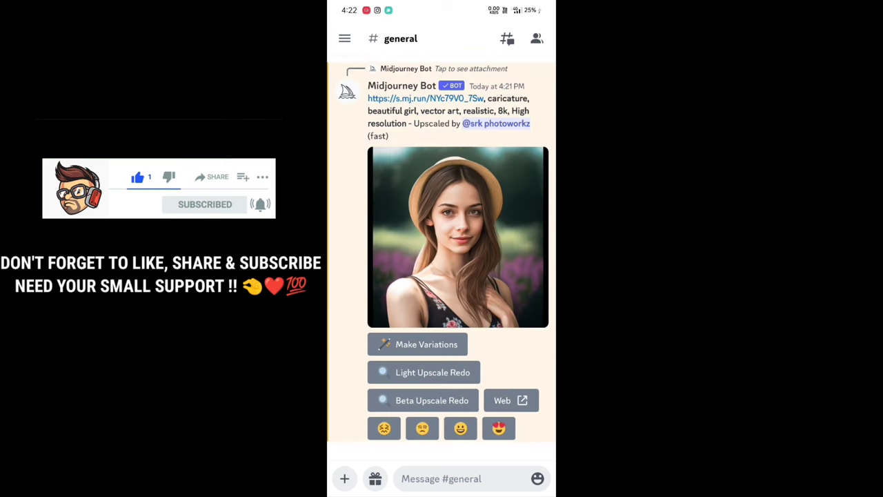
{"action": "left_click", "coordinate": [417, 255]}
{"action": "left_click", "coordinate": [537, 39]}
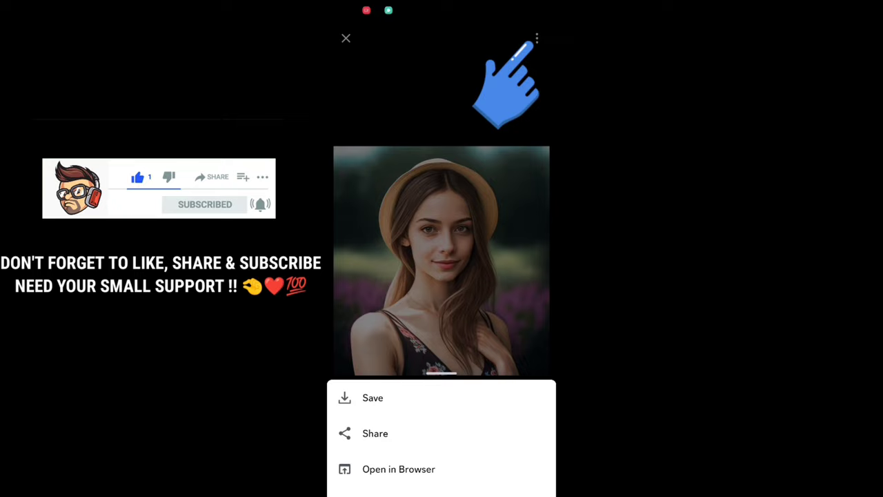